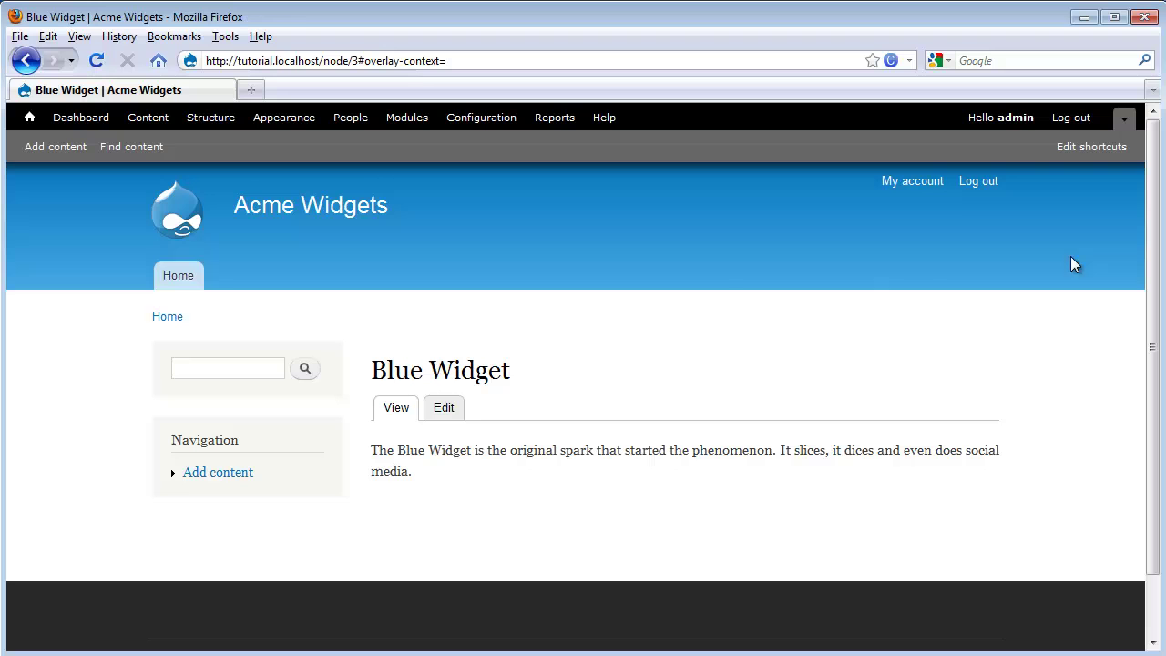
Open the Blue Widget product's Edit Product form with its name and description.
{"action": "left_click", "coordinate": [451, 419]}
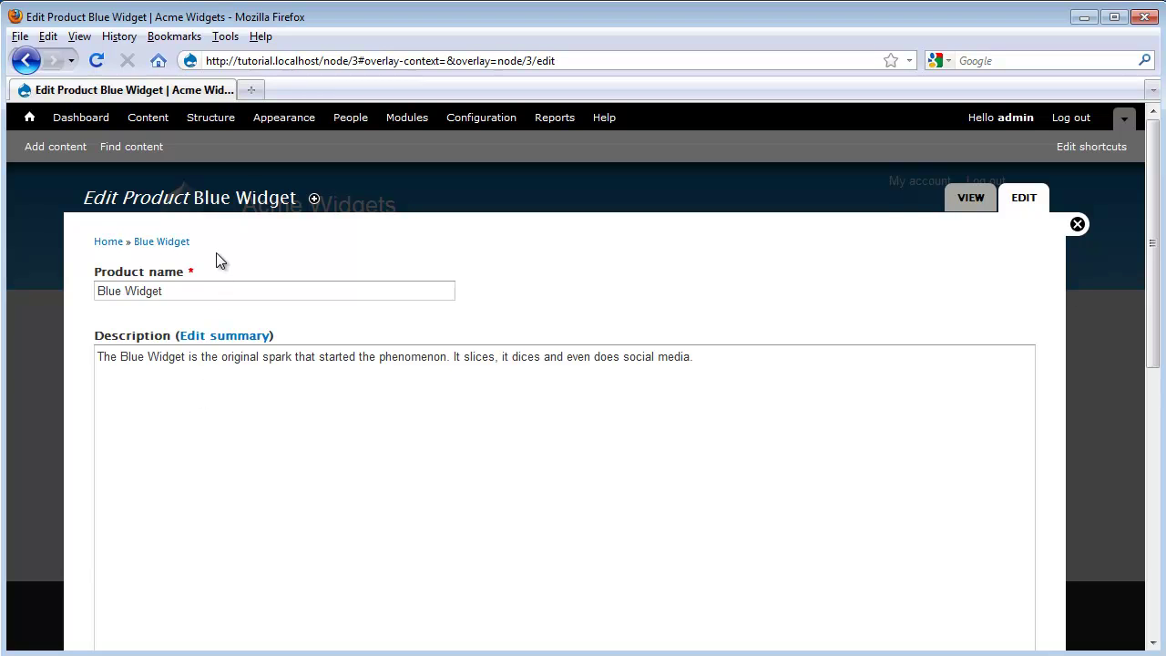
Open Structure from the admin toolbar in a new tab next to the Blue Widget form.
{"action": "right_click", "coordinate": [207, 123]}
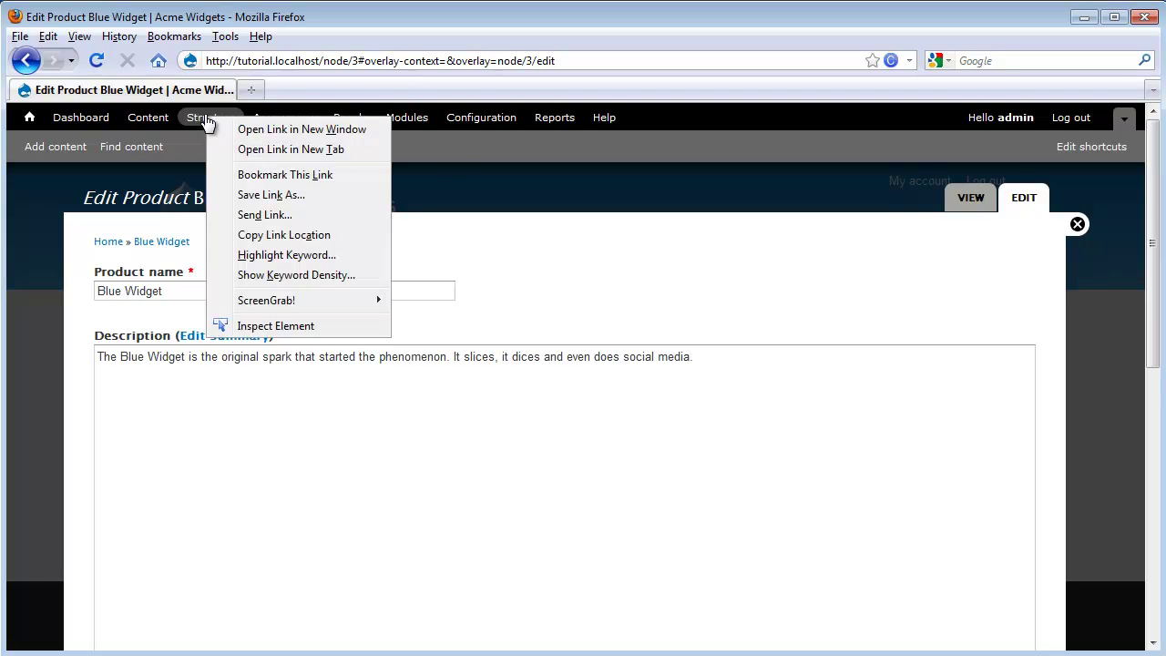
{"action": "left_click", "coordinate": [217, 149]}
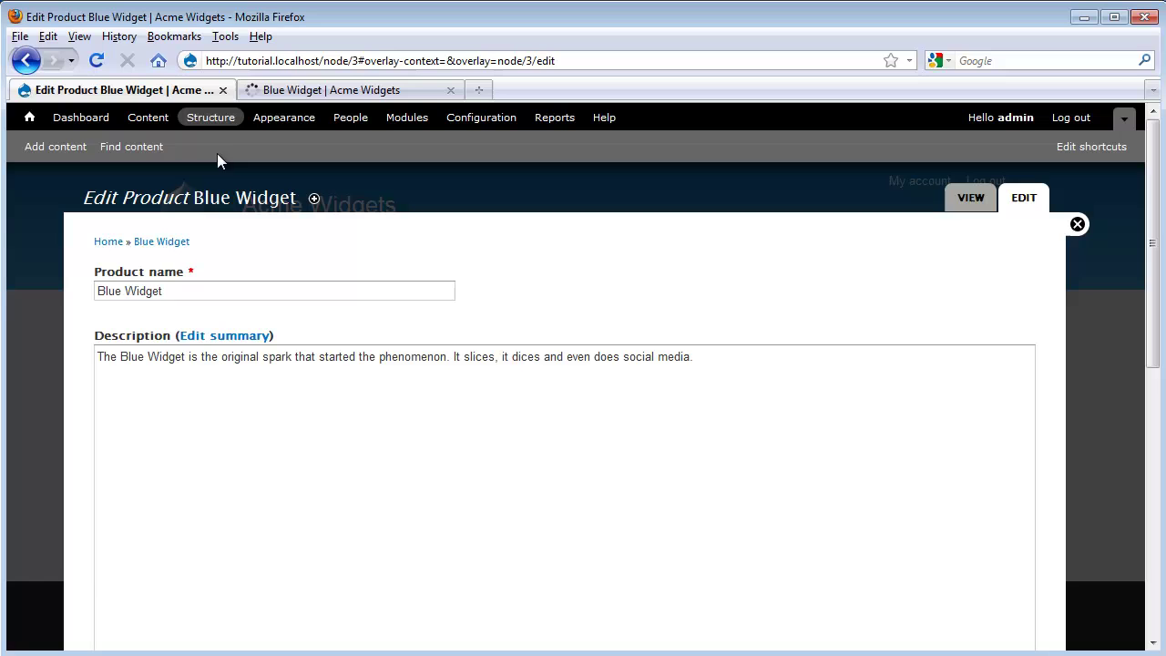
{"action": "left_click", "coordinate": [270, 91]}
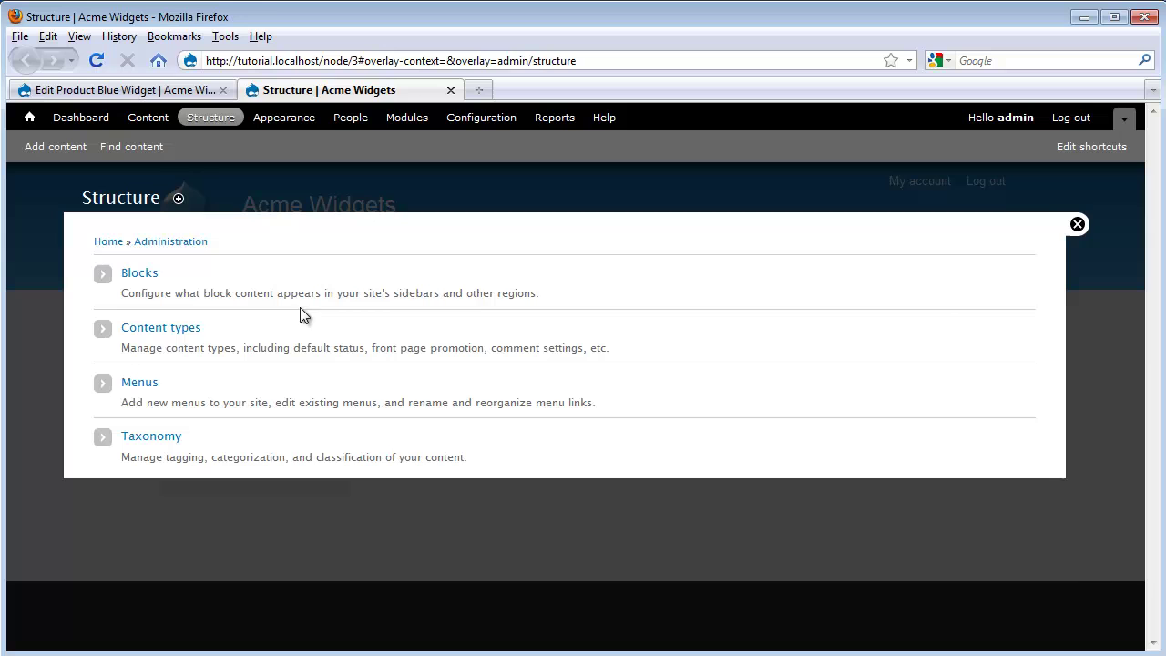
{"action": "left_click", "coordinate": [150, 95]}
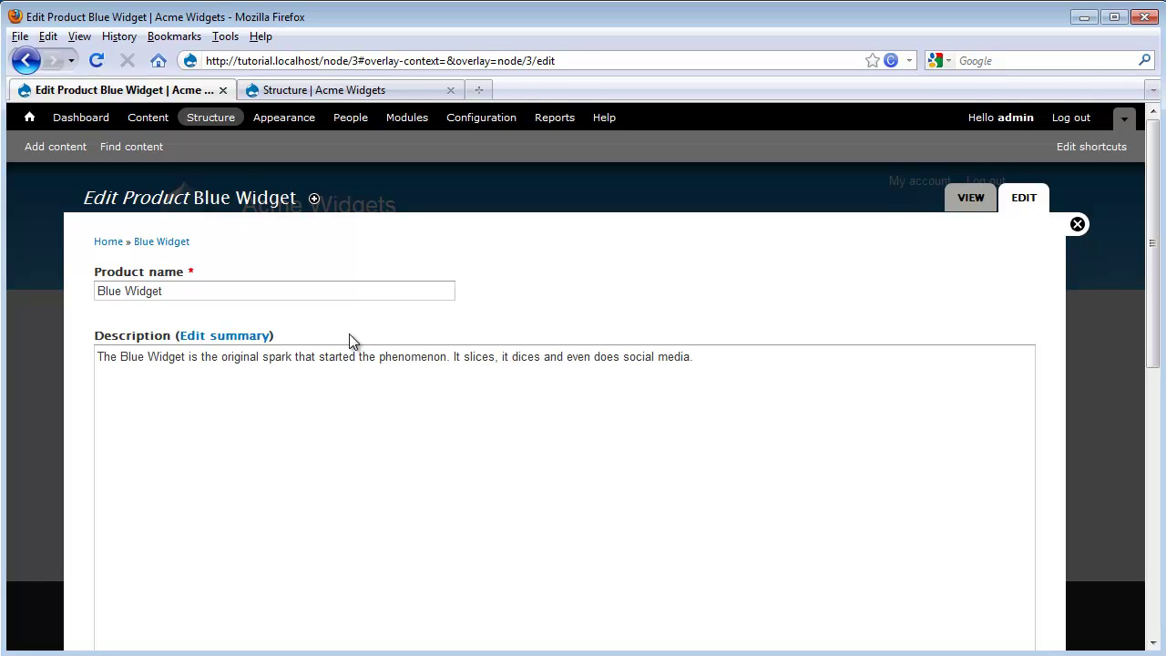
{"action": "left_click", "coordinate": [317, 92]}
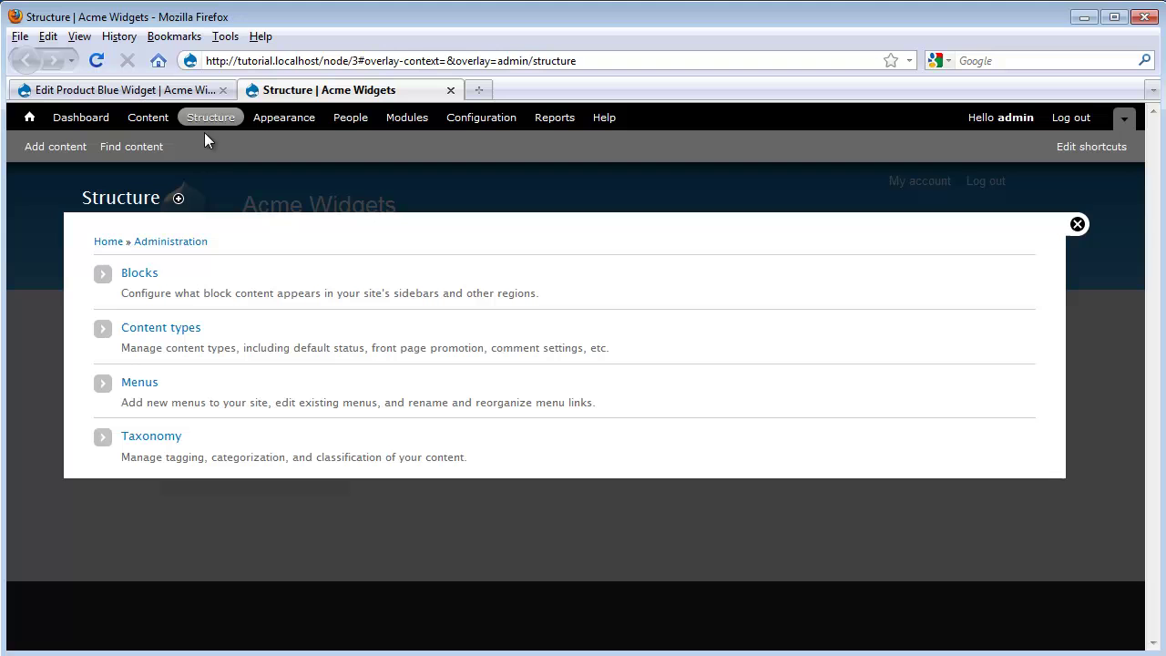
Go to Content types and open manage fields for the Product type.
{"action": "left_click", "coordinate": [179, 328]}
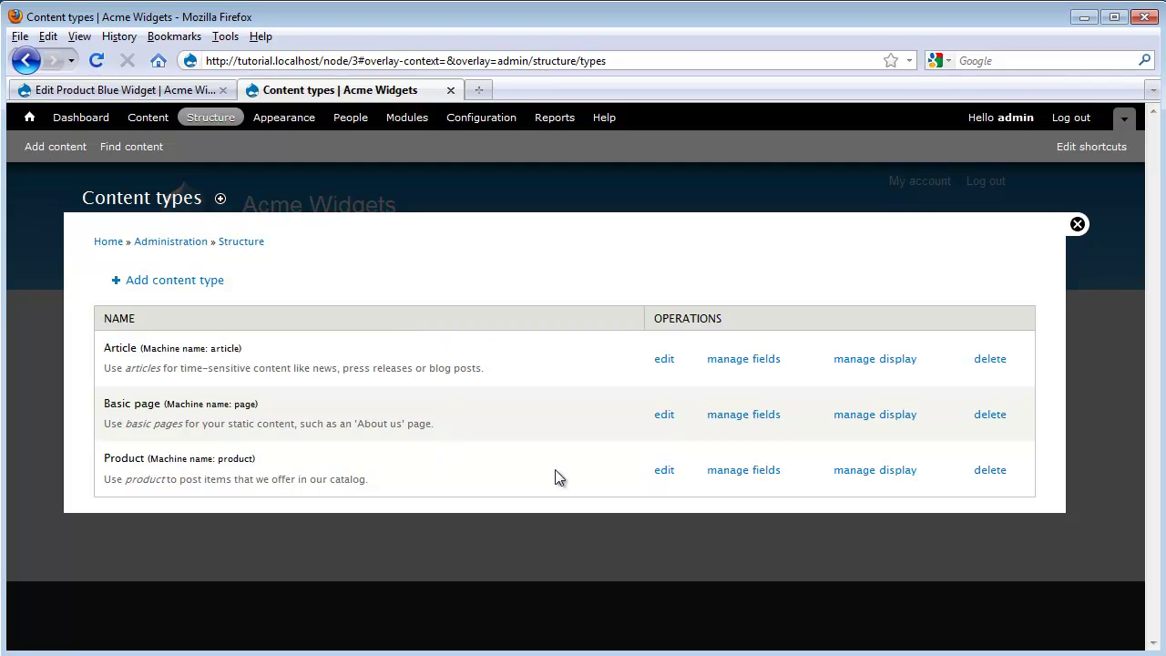
{"action": "left_click", "coordinate": [740, 471]}
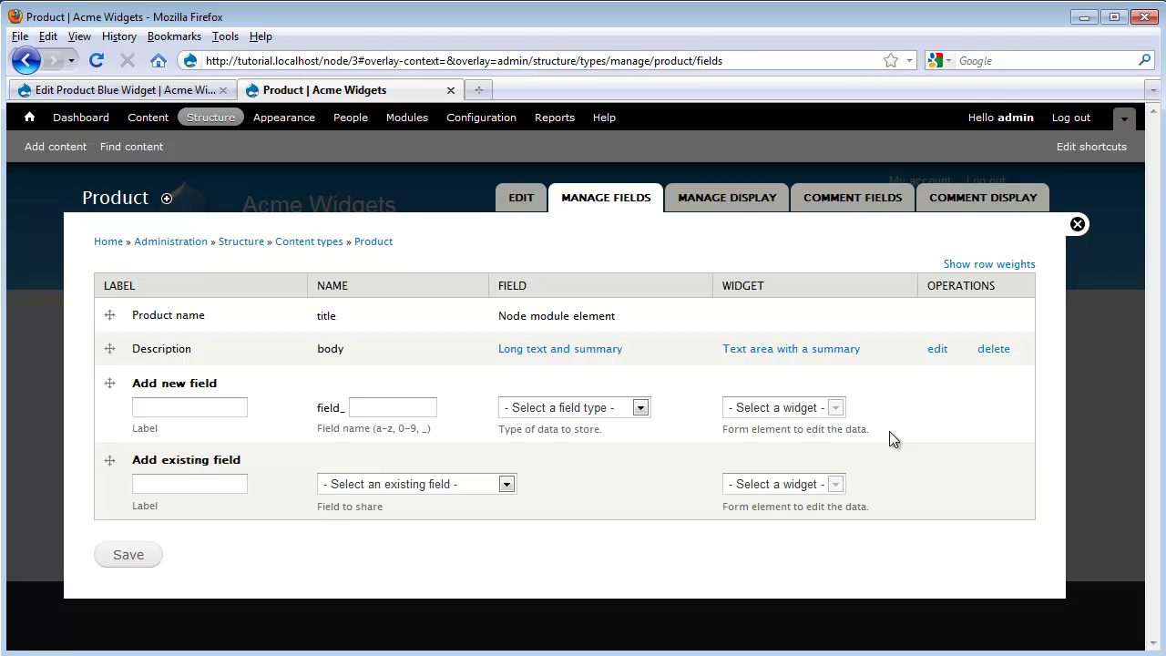
{"action": "left_click", "coordinate": [601, 414]}
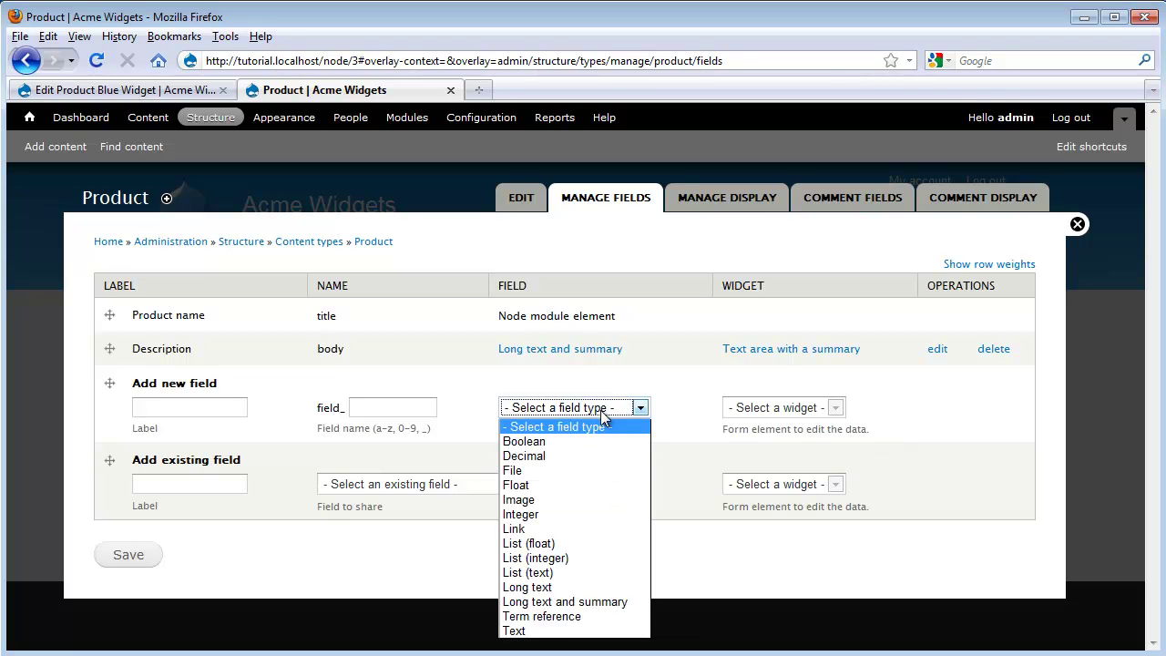
{"action": "left_click", "coordinate": [601, 415]}
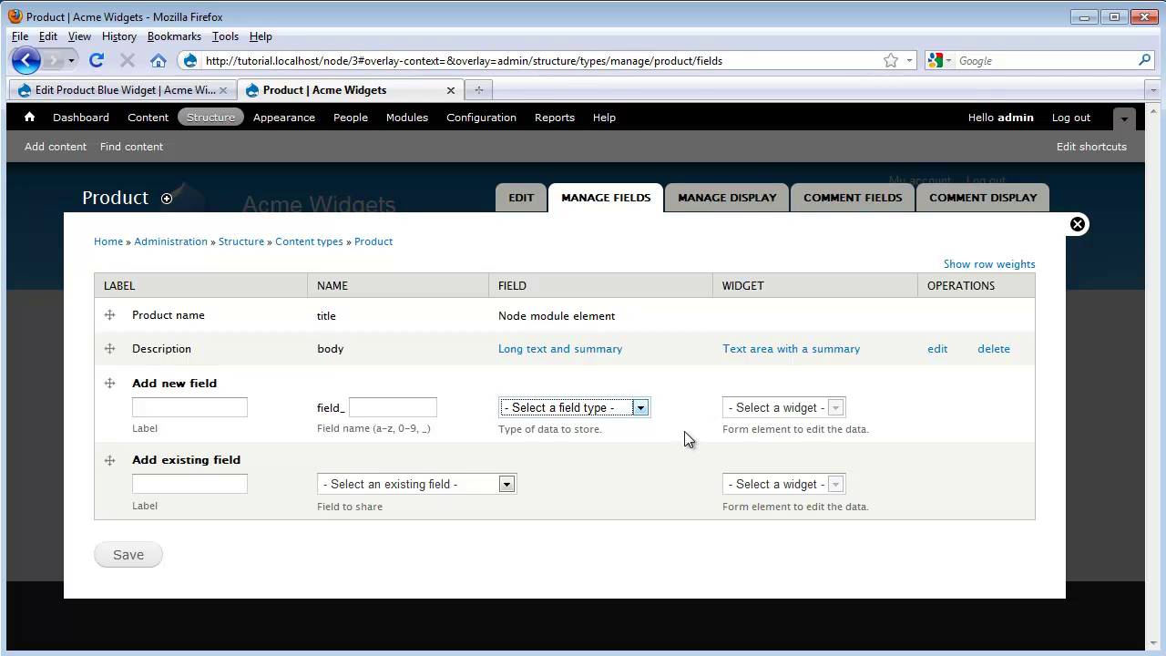
Add a new field labelled Model, machine name model, with Text type and Text field widget.
{"action": "left_click", "coordinate": [179, 406]}
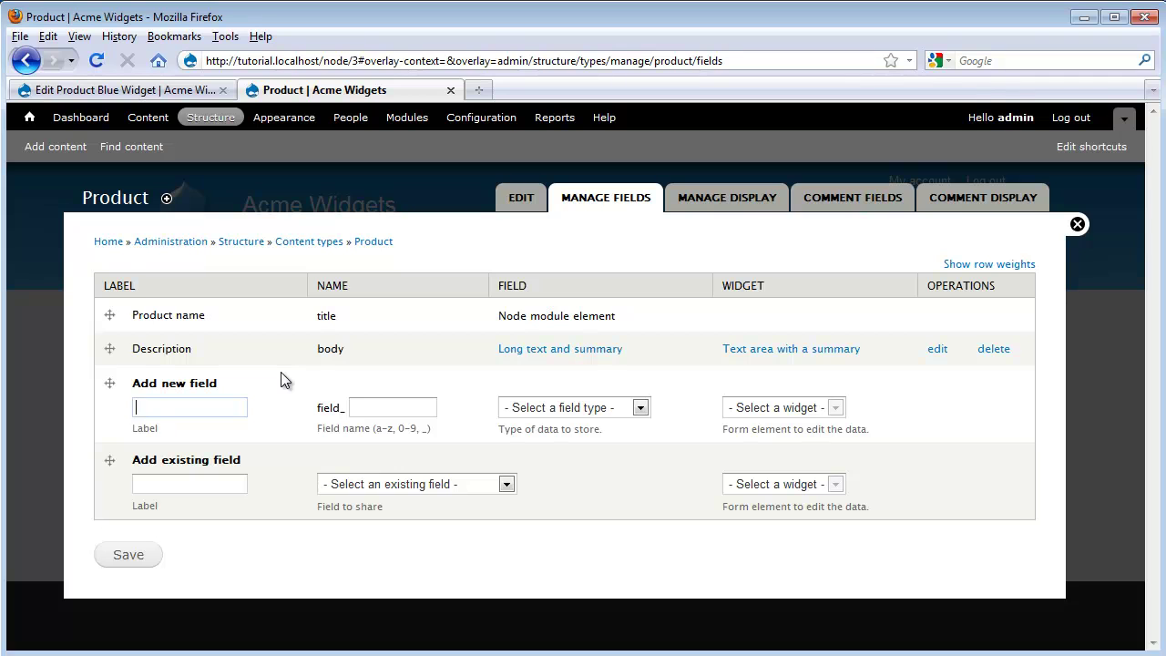
{"action": "type", "text": "Model"}
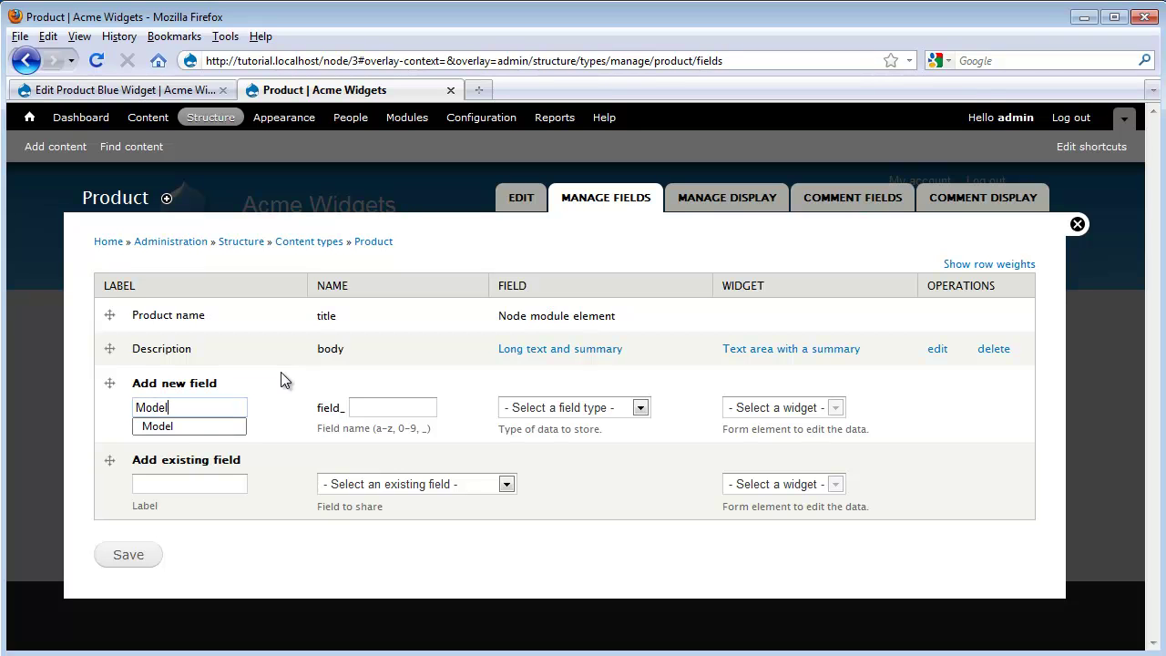
{"action": "key", "text": "Tab"}
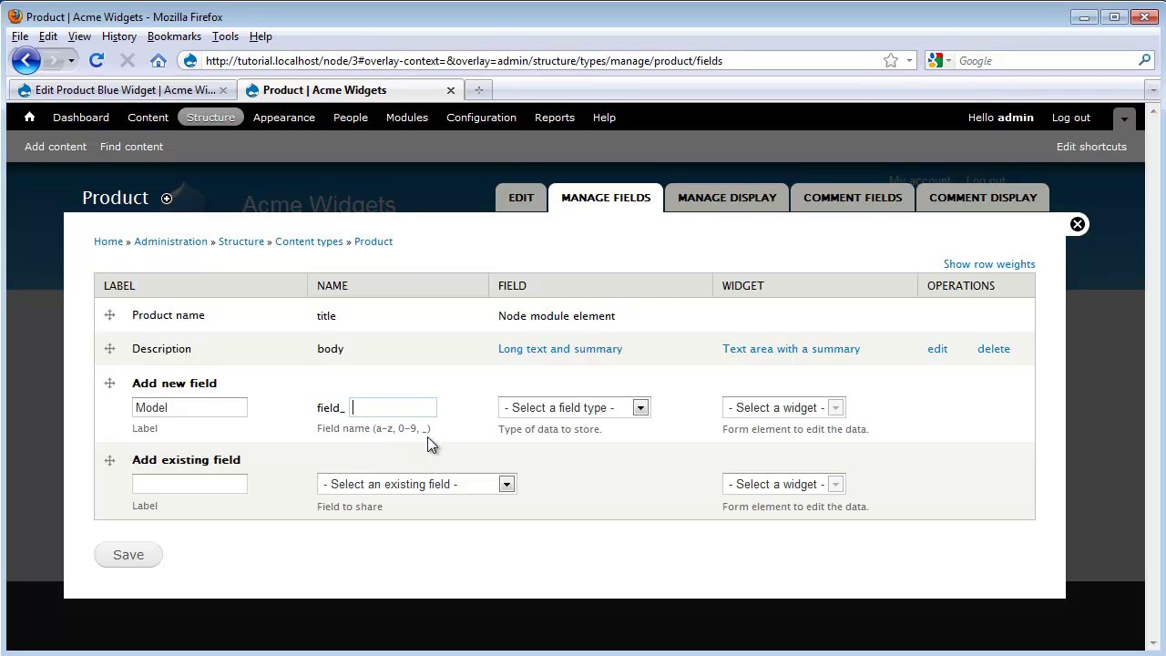
{"action": "type", "text": "model"}
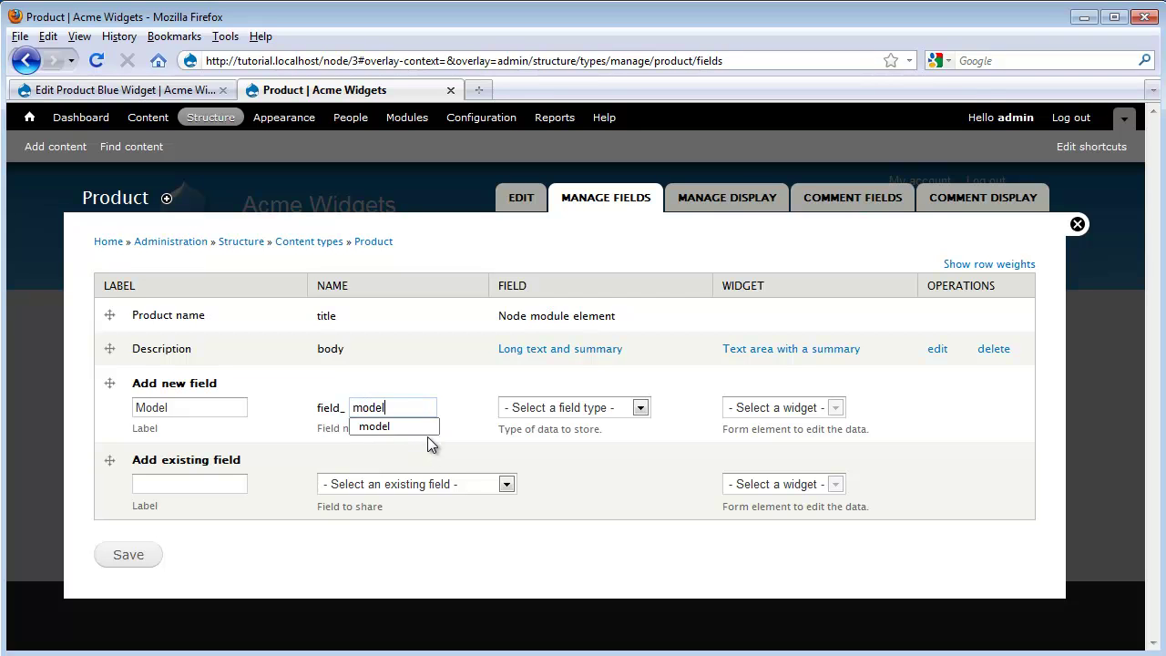
{"action": "key", "text": "Tab"}
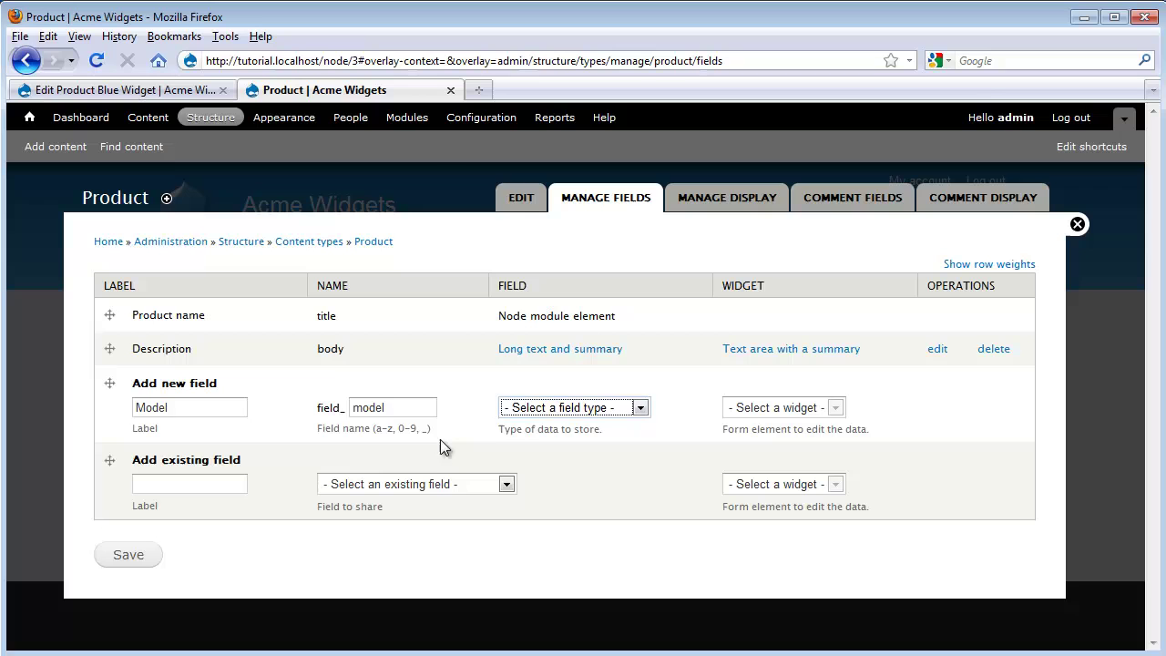
{"action": "left_click", "coordinate": [427, 450]}
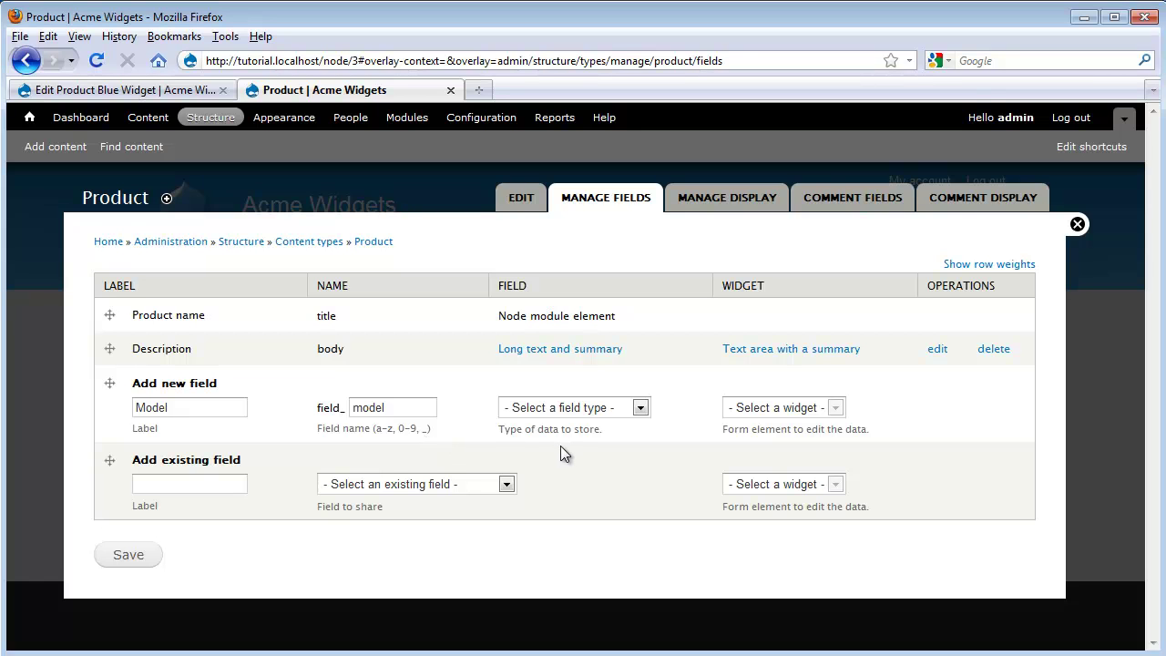
{"action": "left_click", "coordinate": [641, 408]}
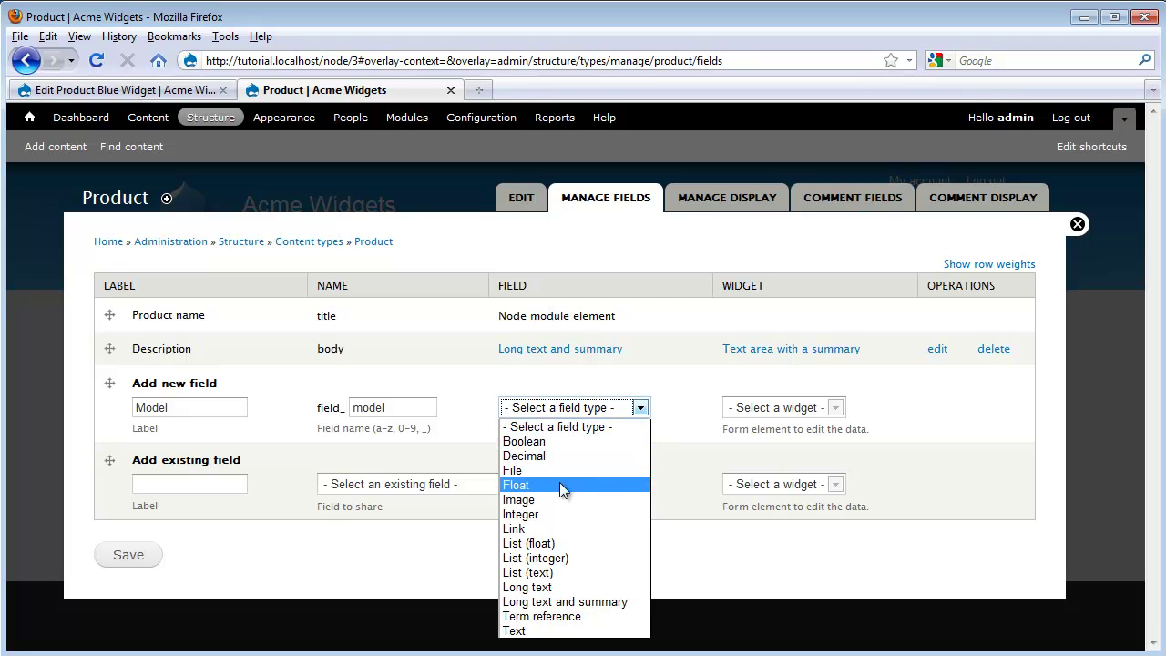
{"action": "left_click", "coordinate": [546, 631]}
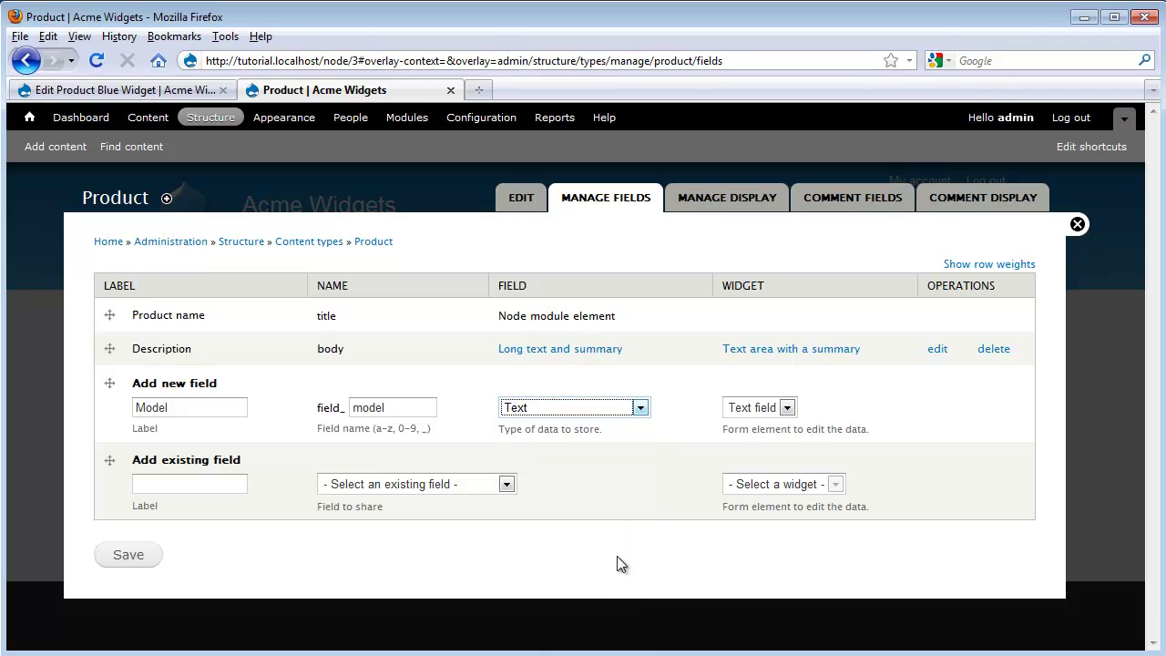
{"action": "left_click", "coordinate": [787, 408]}
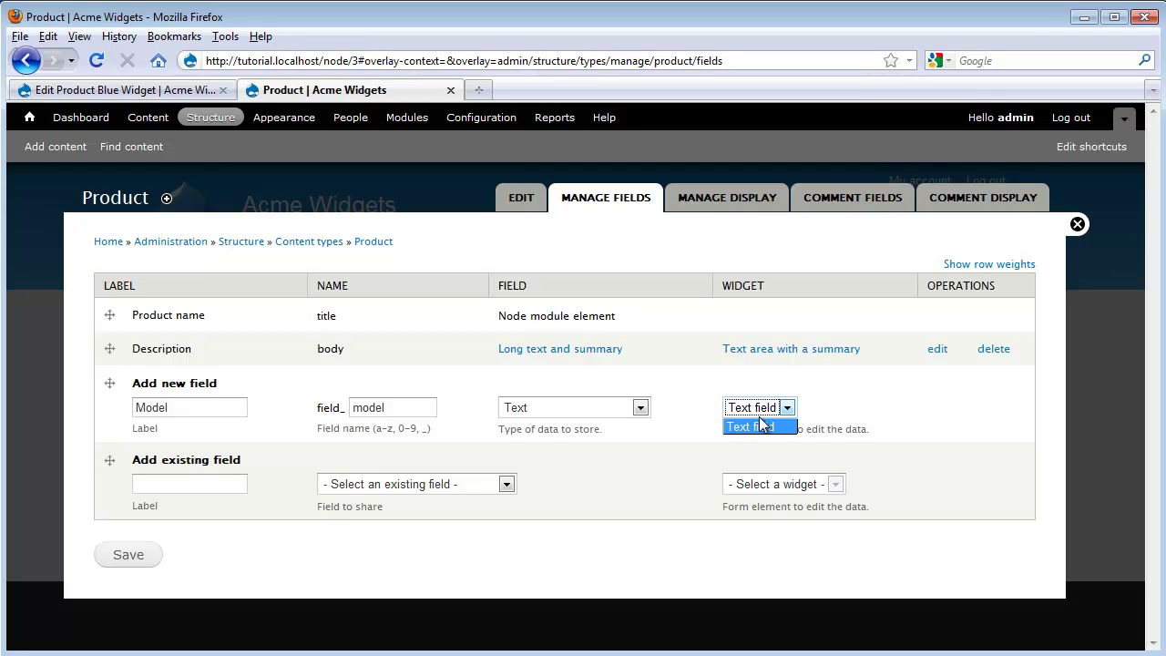
{"action": "left_click", "coordinate": [679, 443]}
Save the new Model field, then change its maximum length from 255 to 20 and save.
{"action": "left_click", "coordinate": [128, 555]}
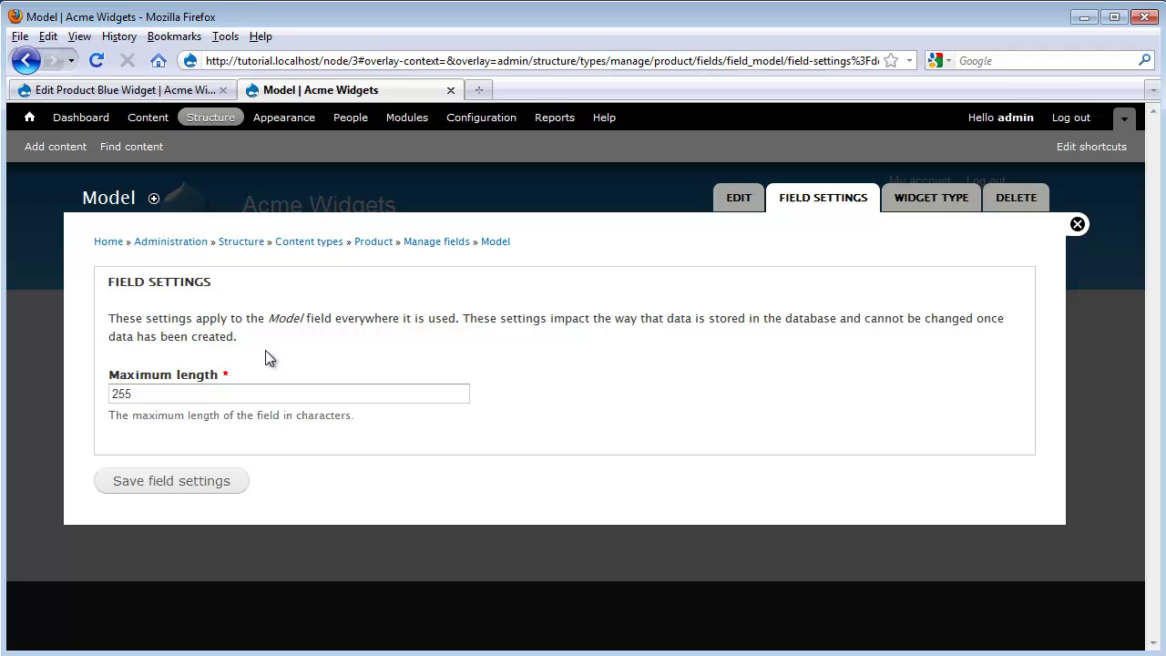
{"action": "double_click", "coordinate": [172, 393]}
{"action": "type", "text": "20"}
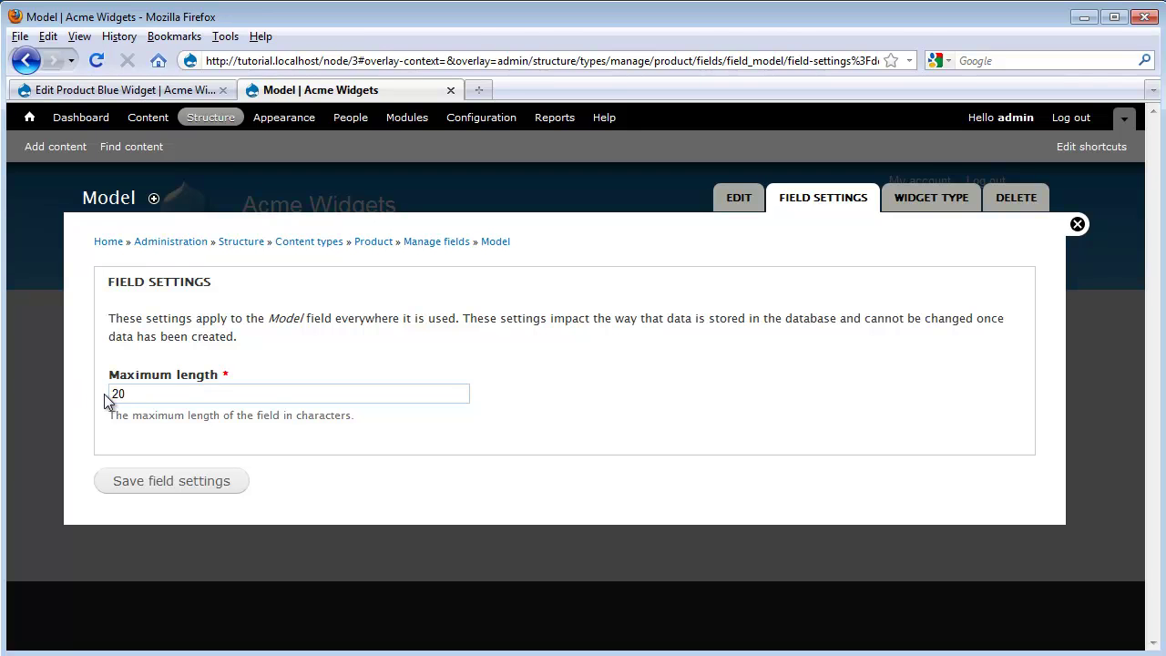
{"action": "left_click", "coordinate": [137, 482]}
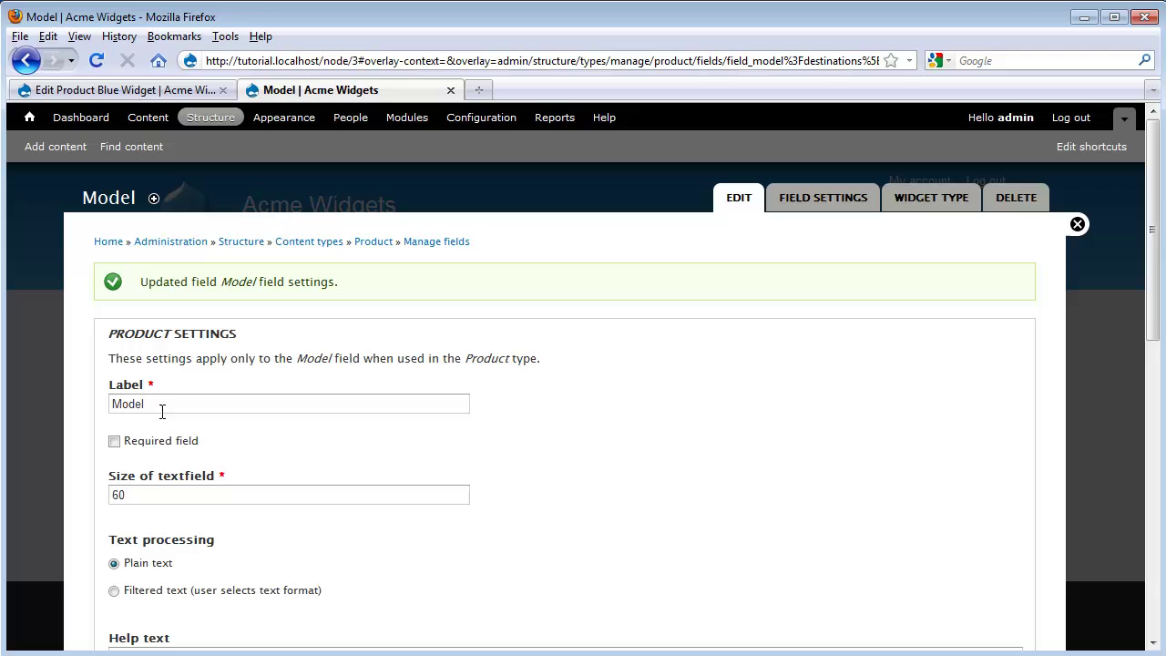
Make Model required, size 20, with help text 'Model id from the catalog', and save.
{"action": "left_click", "coordinate": [115, 442]}
{"action": "left_click_drag", "start_coordinate": [164, 496], "coordinate": [94, 499]}
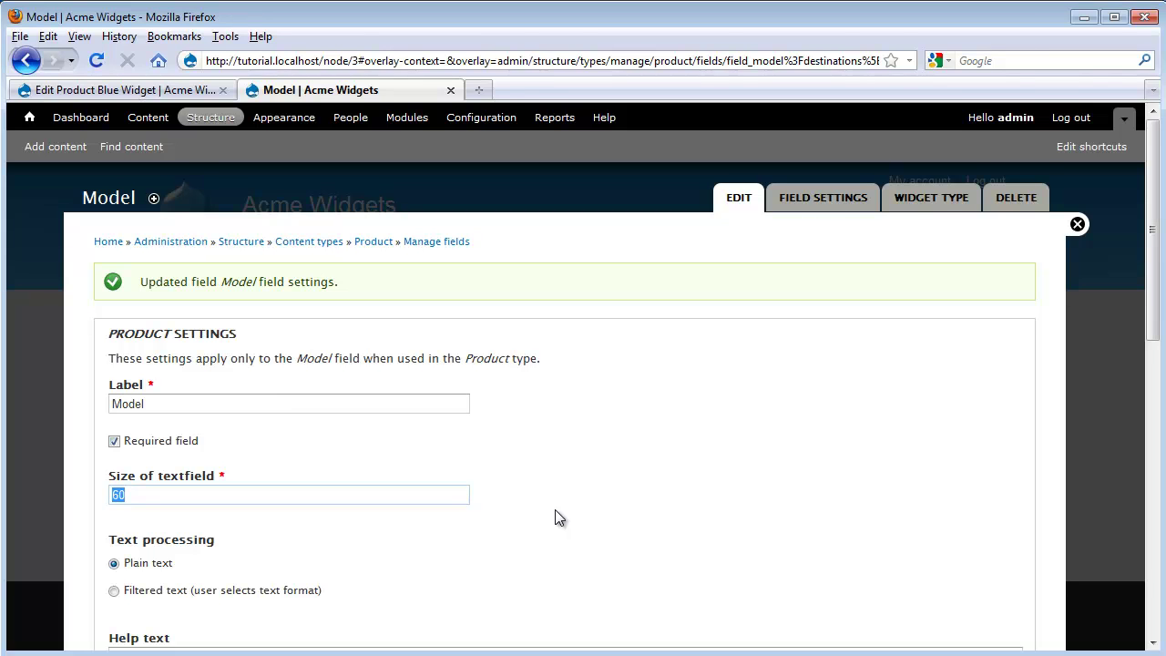
{"action": "type", "text": "20"}
{"action": "scroll", "coordinate": [559, 500], "scroll_direction": "down", "scroll_amount": 4}
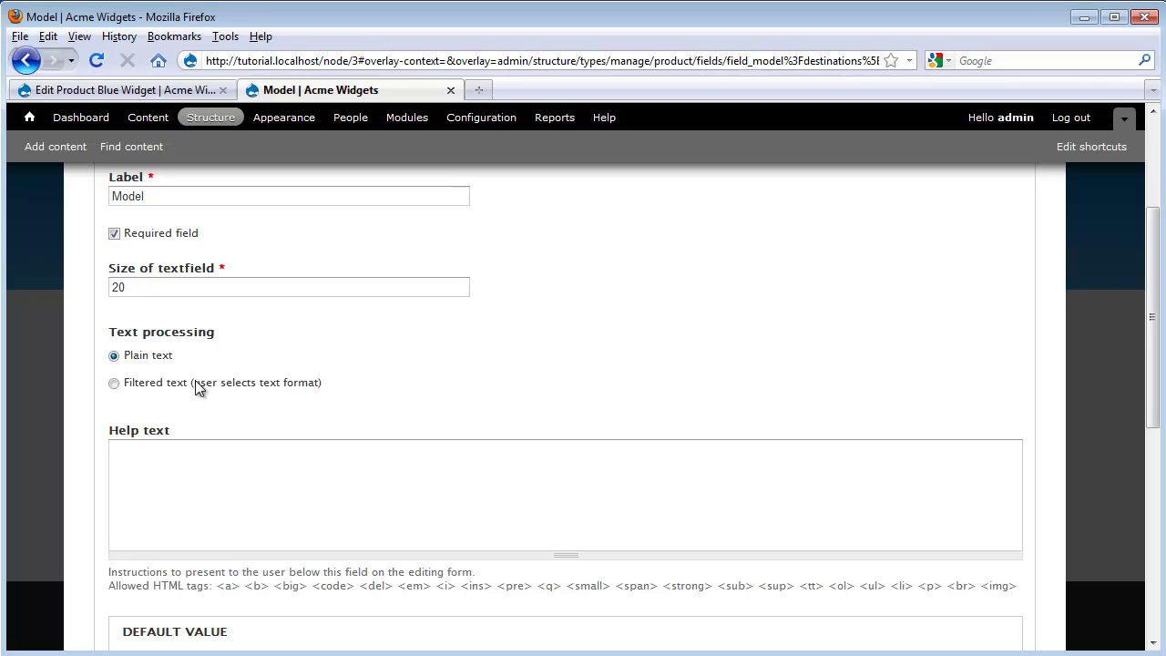
{"action": "left_click", "coordinate": [165, 462]}
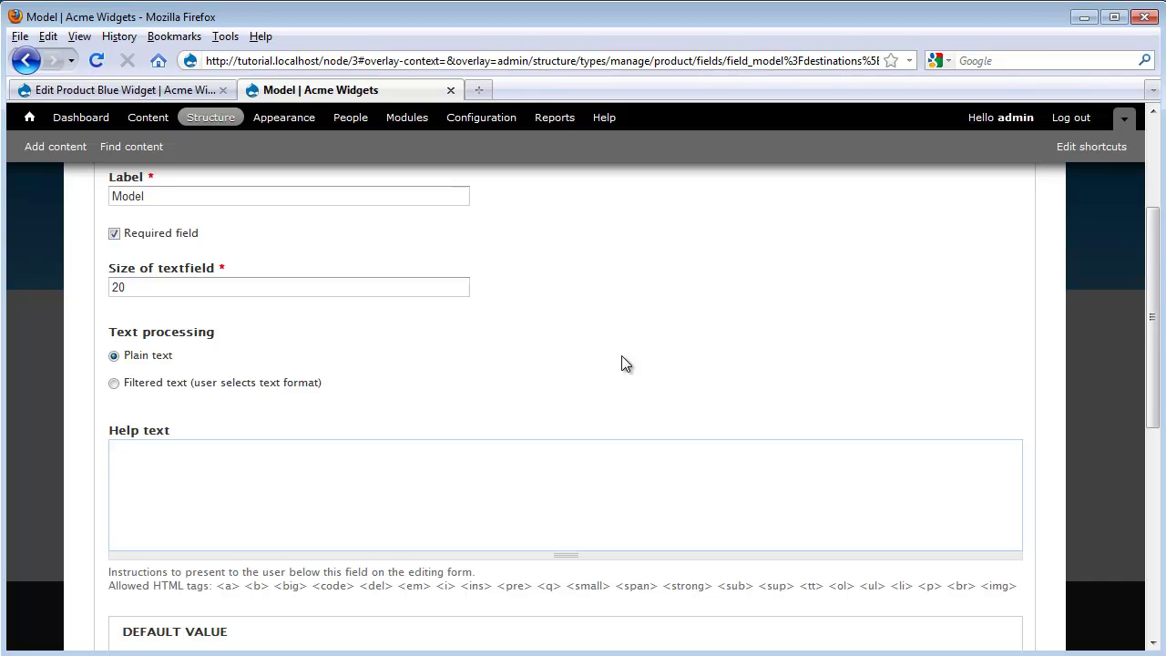
{"action": "type", "text": "Model id from the catalog"}
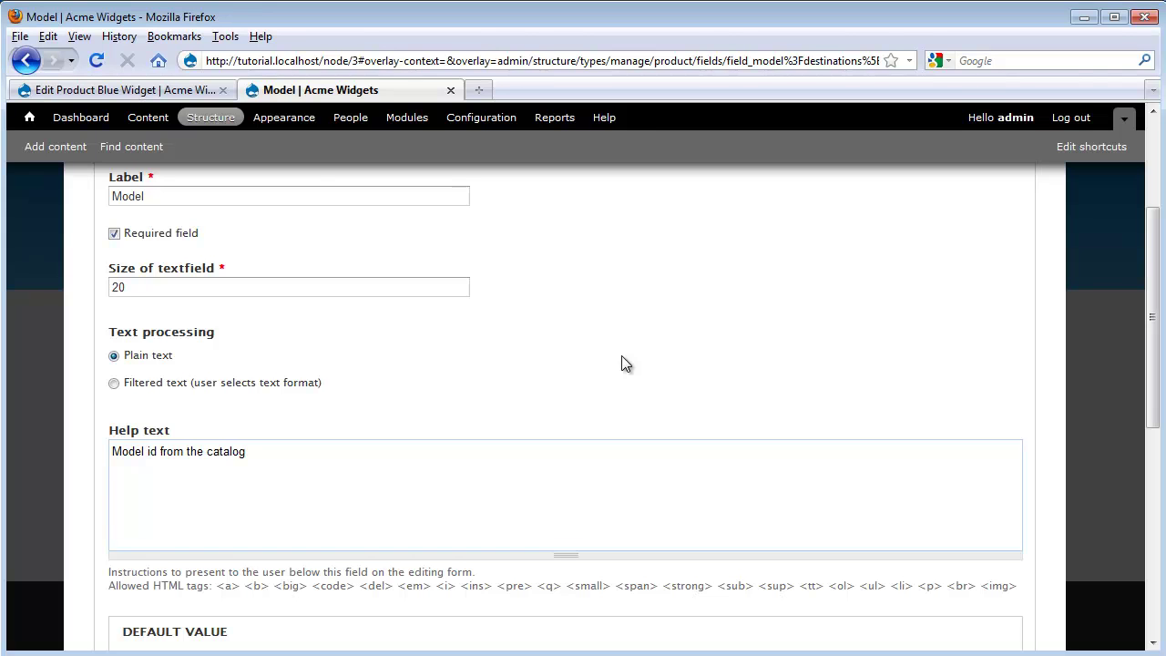
{"action": "scroll", "coordinate": [605, 359], "scroll_direction": "down", "scroll_amount": 5}
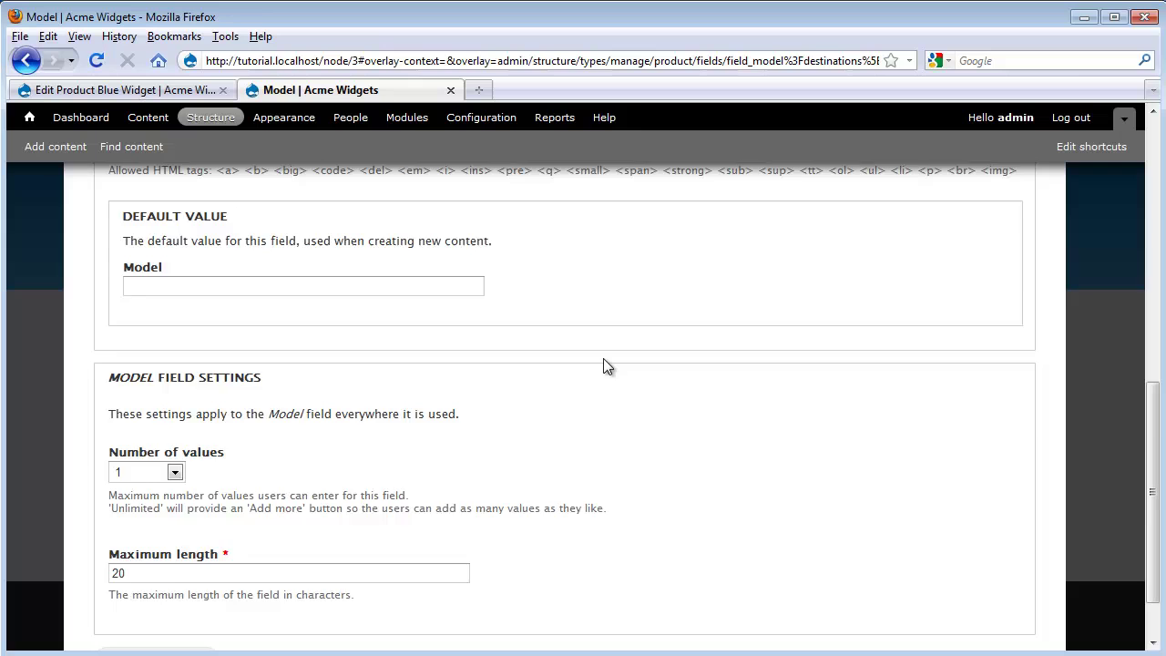
{"action": "scroll", "coordinate": [603, 360], "scroll_direction": "up", "scroll_amount": 2}
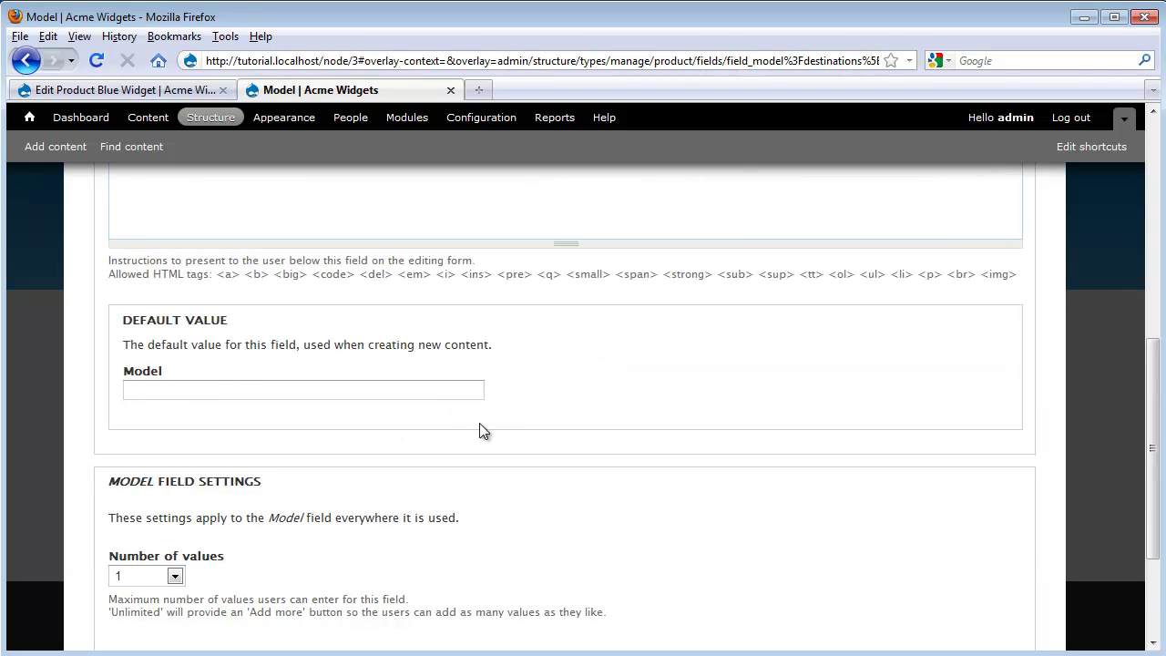
{"action": "scroll", "coordinate": [512, 442], "scroll_direction": "down", "scroll_amount": 4}
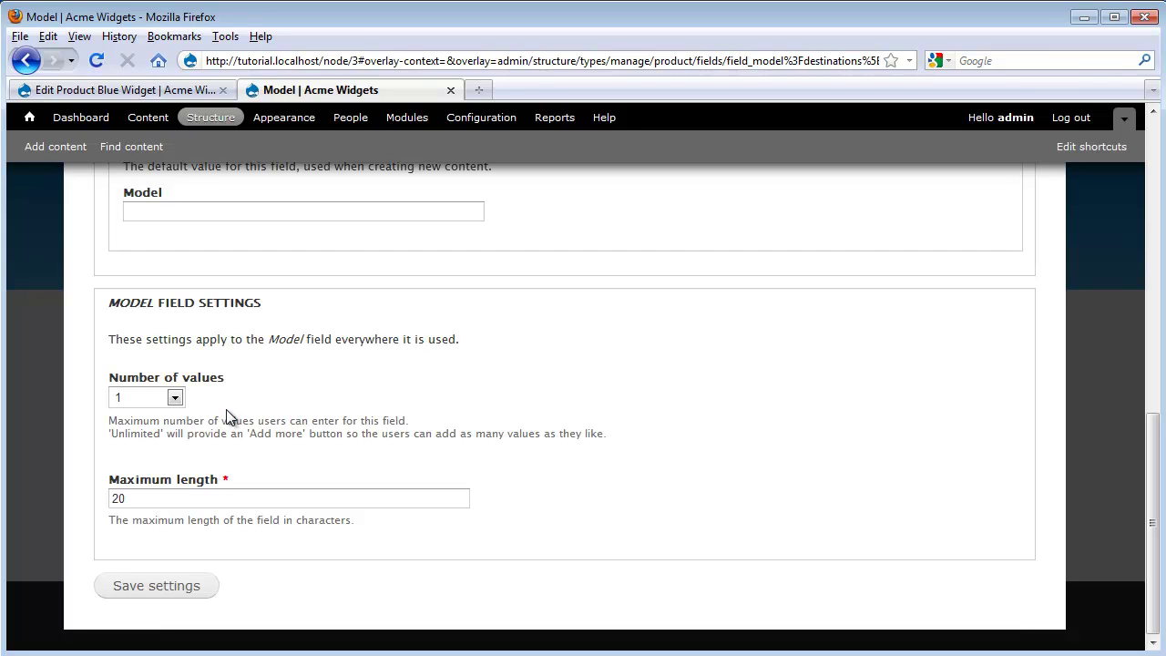
{"action": "left_click", "coordinate": [162, 586]}
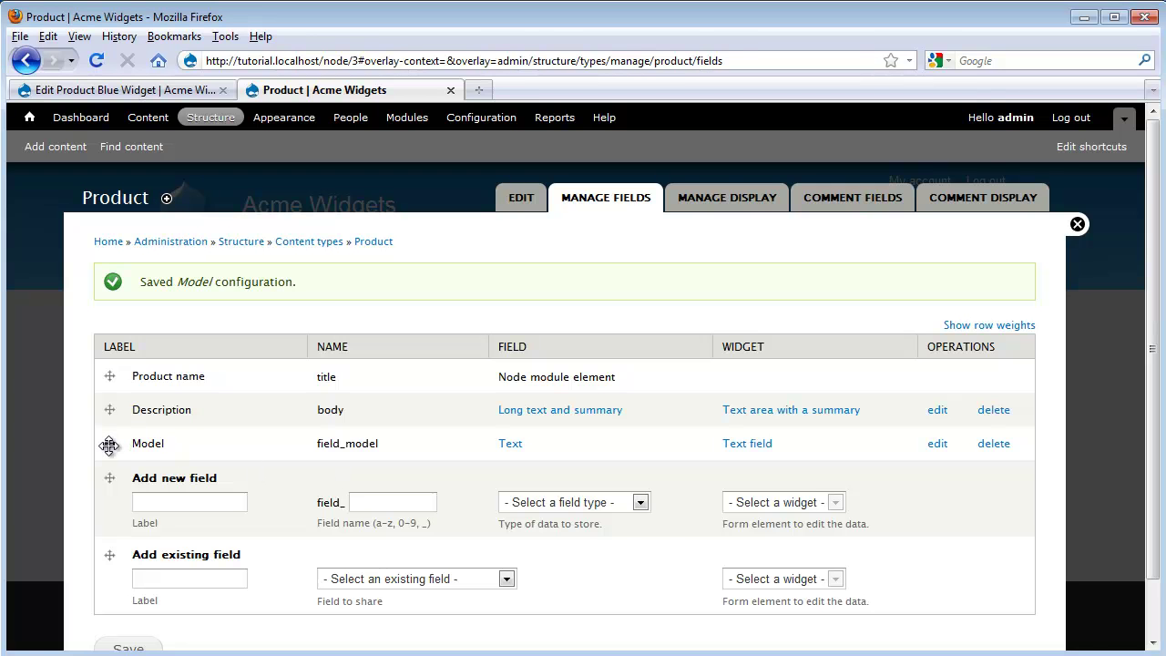
Drag the Model row above Description and save the Product field order.
{"action": "left_click_drag", "start_coordinate": [110, 444], "coordinate": [106, 412]}
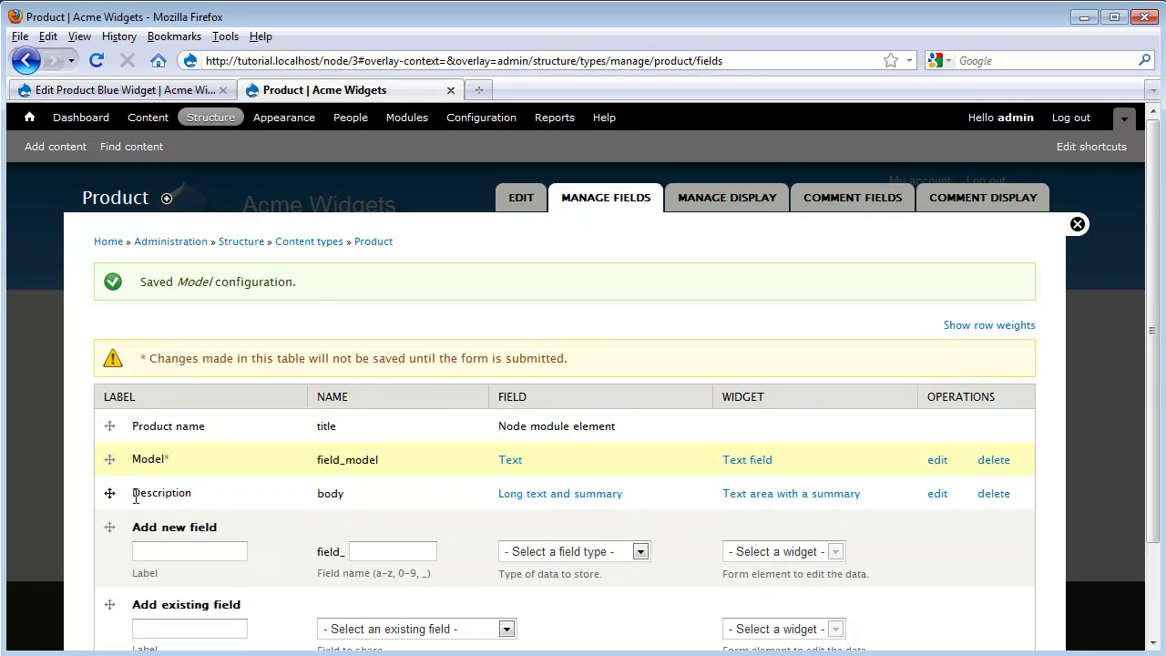
{"action": "scroll", "coordinate": [318, 492], "scroll_direction": "down", "scroll_amount": 3}
{"action": "left_click", "coordinate": [141, 589]}
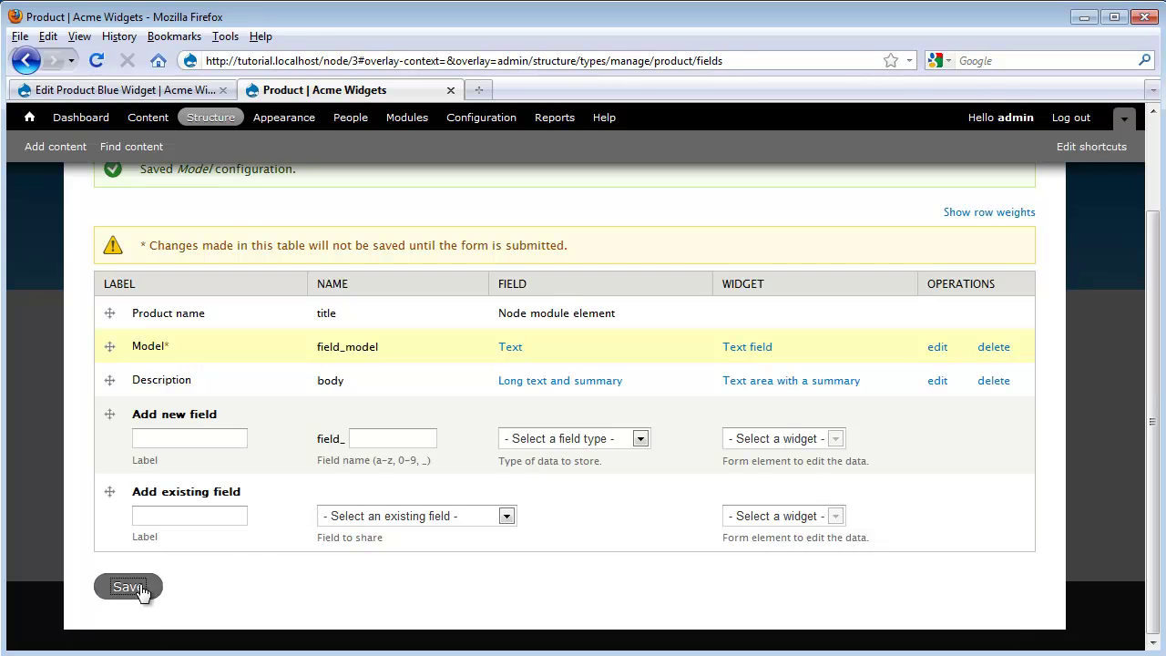
Reload the Blue Widget edit form, enter model bluw-01, and save the product.
{"action": "left_click", "coordinate": [127, 90]}
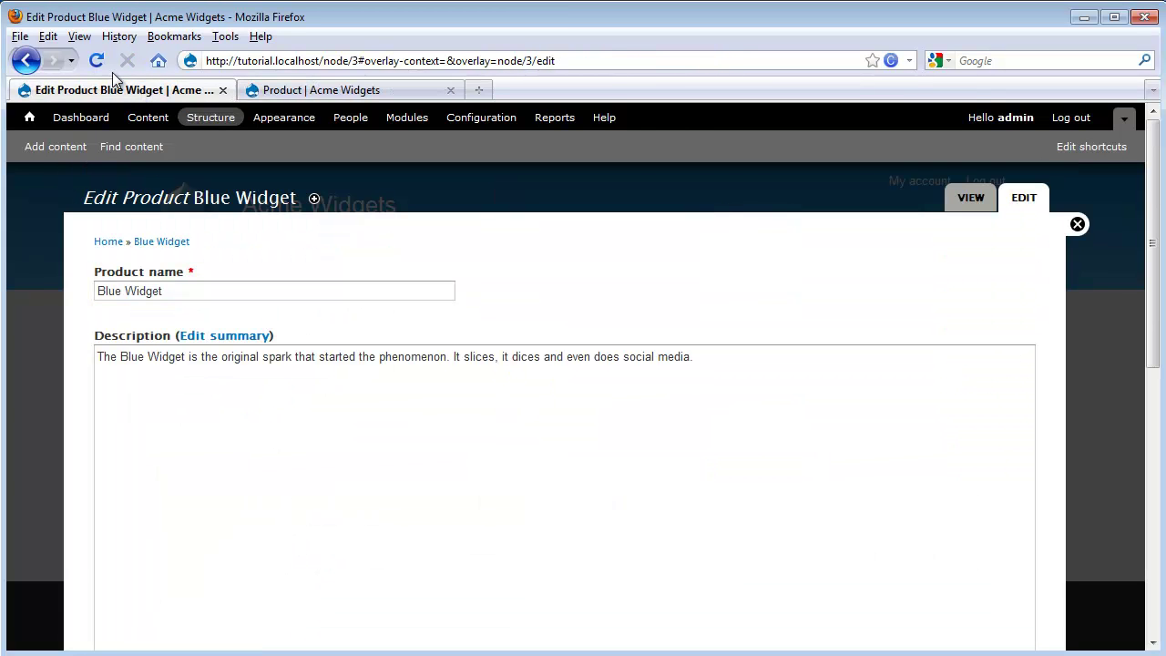
{"action": "left_click", "coordinate": [97, 61]}
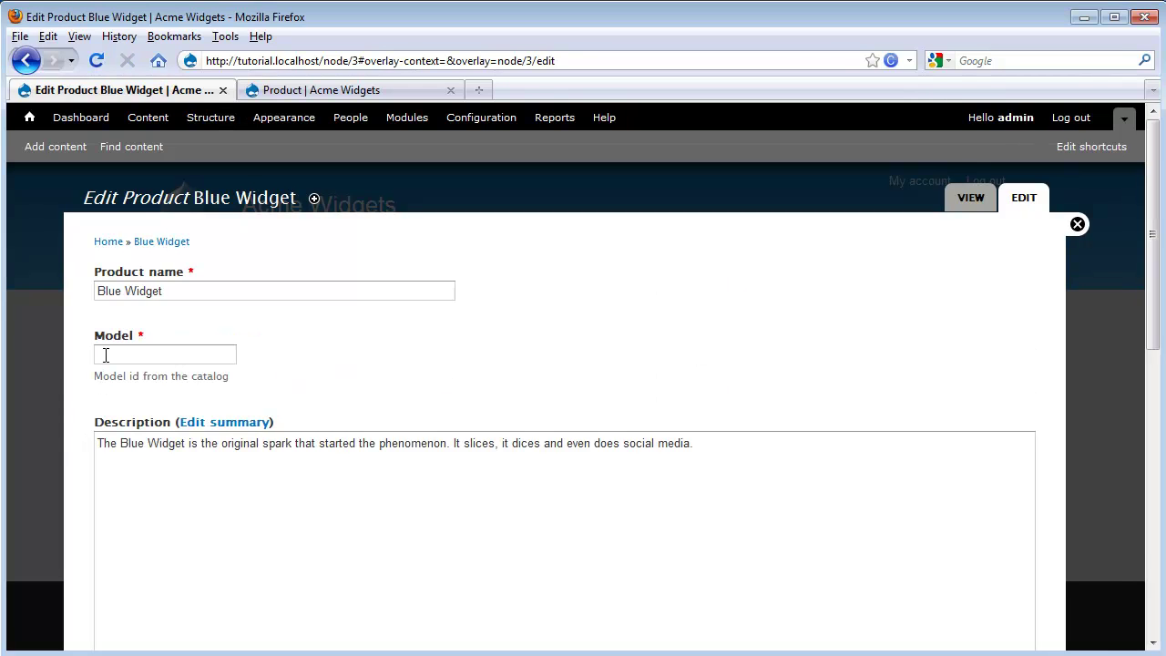
{"action": "left_click", "coordinate": [155, 356]}
{"action": "type", "text": "bluw"}
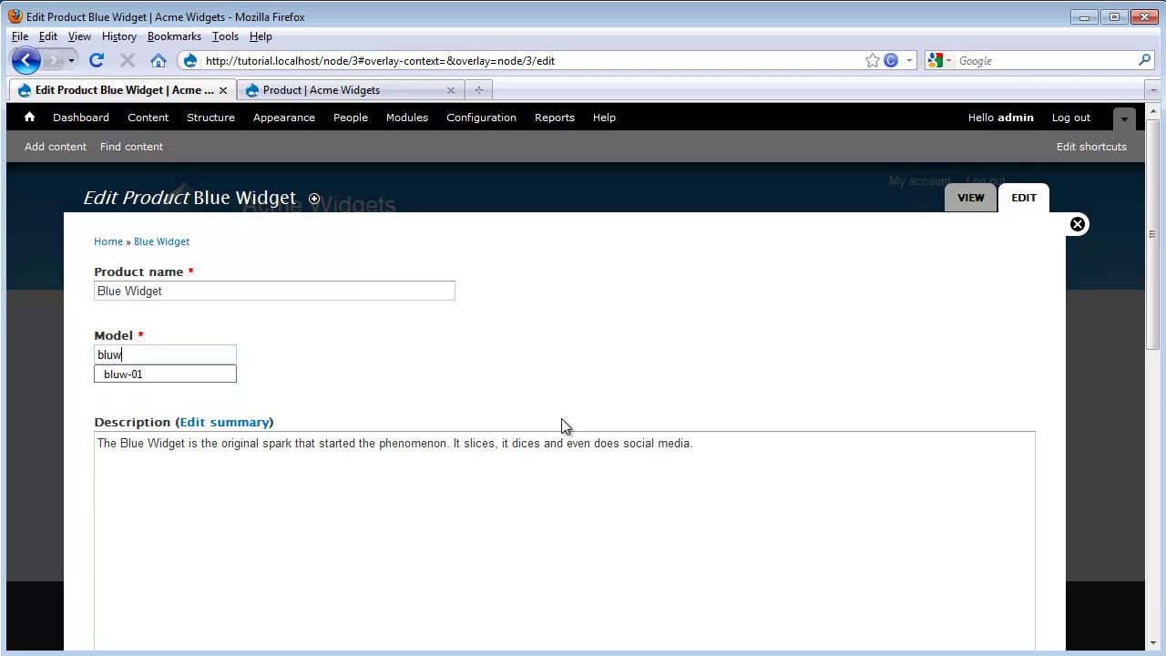
{"action": "type", "text": "-01"}
{"action": "key", "text": "Tab"}
{"action": "scroll", "coordinate": [533, 400], "scroll_direction": "down", "scroll_amount": 10}
{"action": "left_click", "coordinate": [119, 588]}
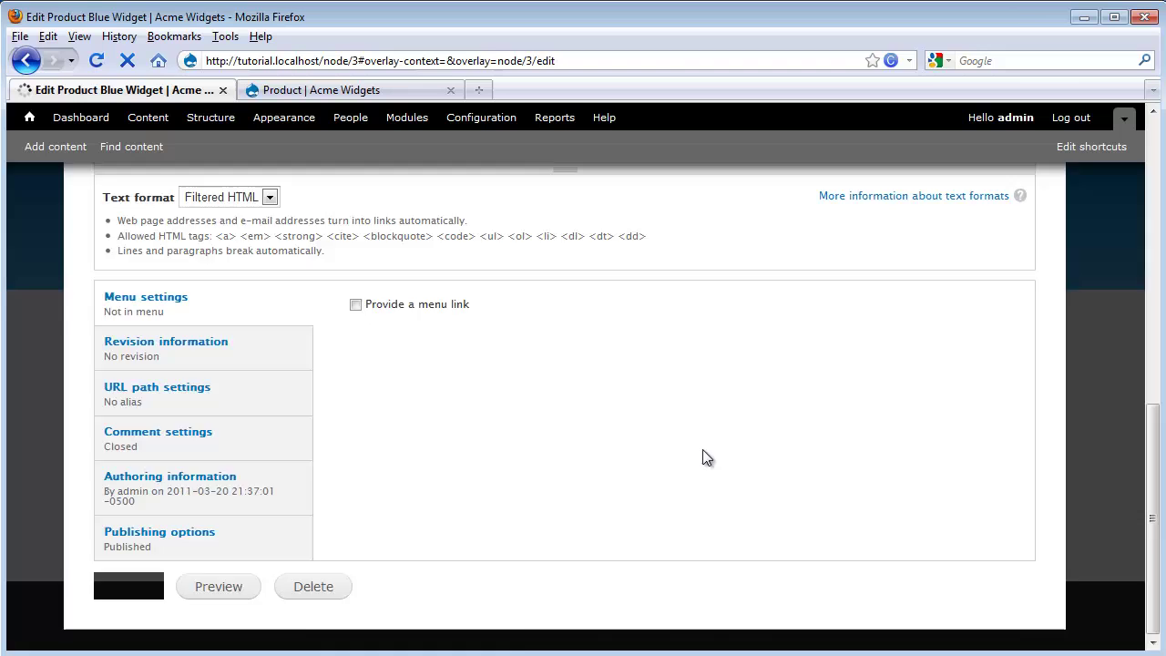
{"action": "scroll", "coordinate": [698, 444], "scroll_direction": "down", "scroll_amount": 3}
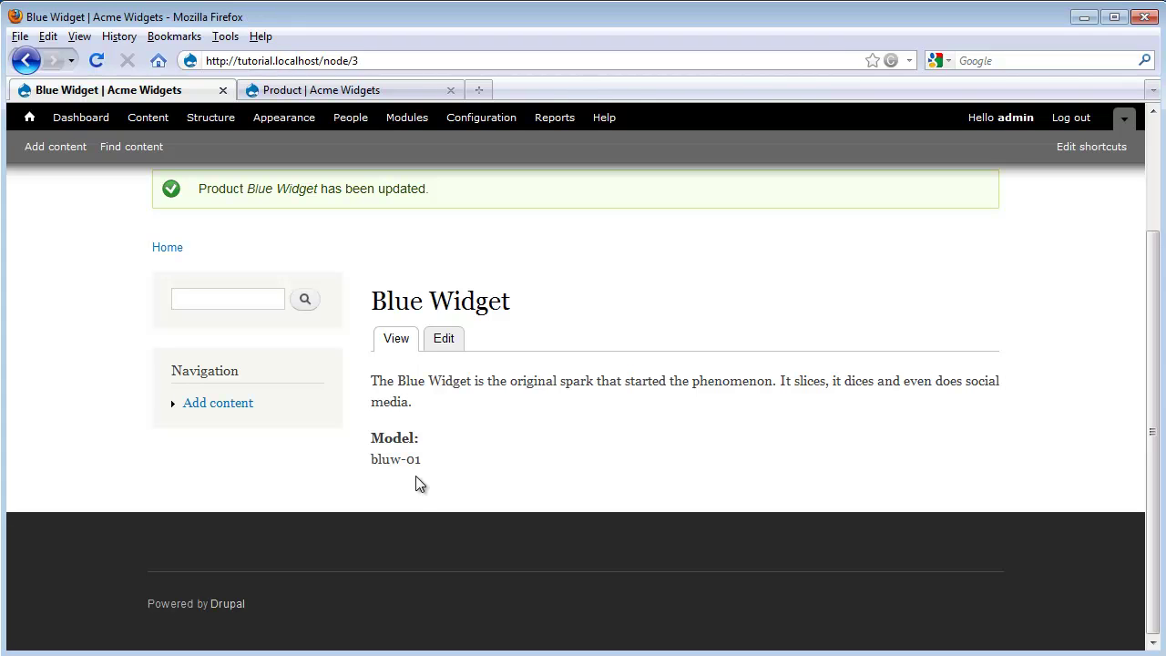
Set the Model field's Number of values to 5 and save its settings.
{"action": "left_click", "coordinate": [443, 342]}
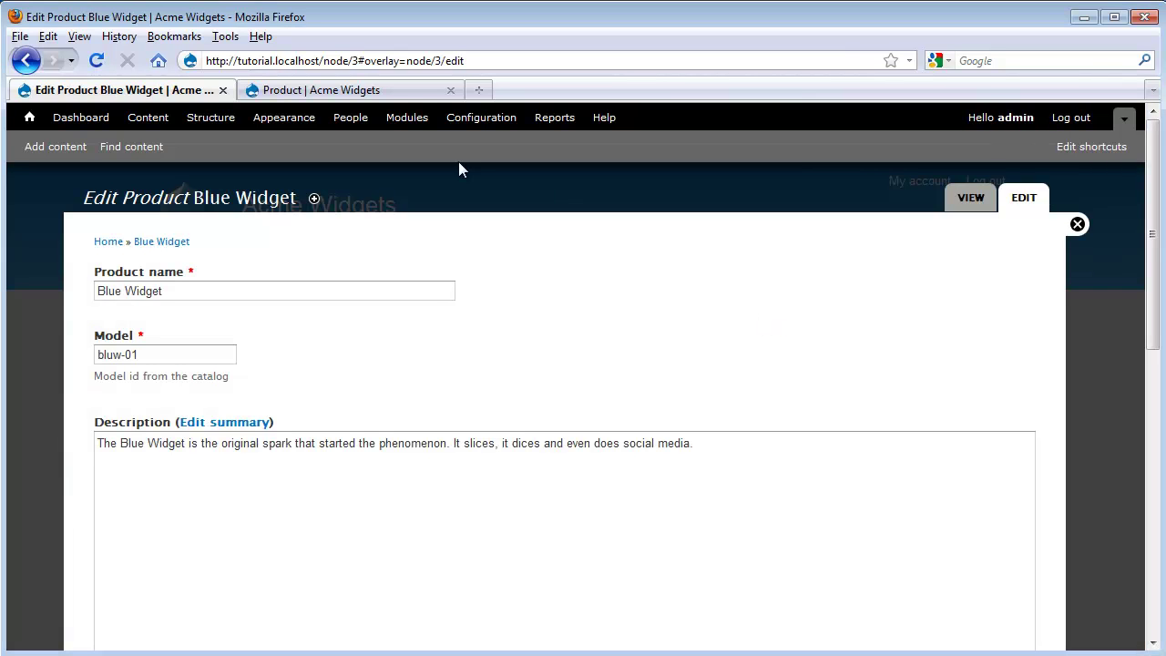
{"action": "left_click", "coordinate": [370, 90]}
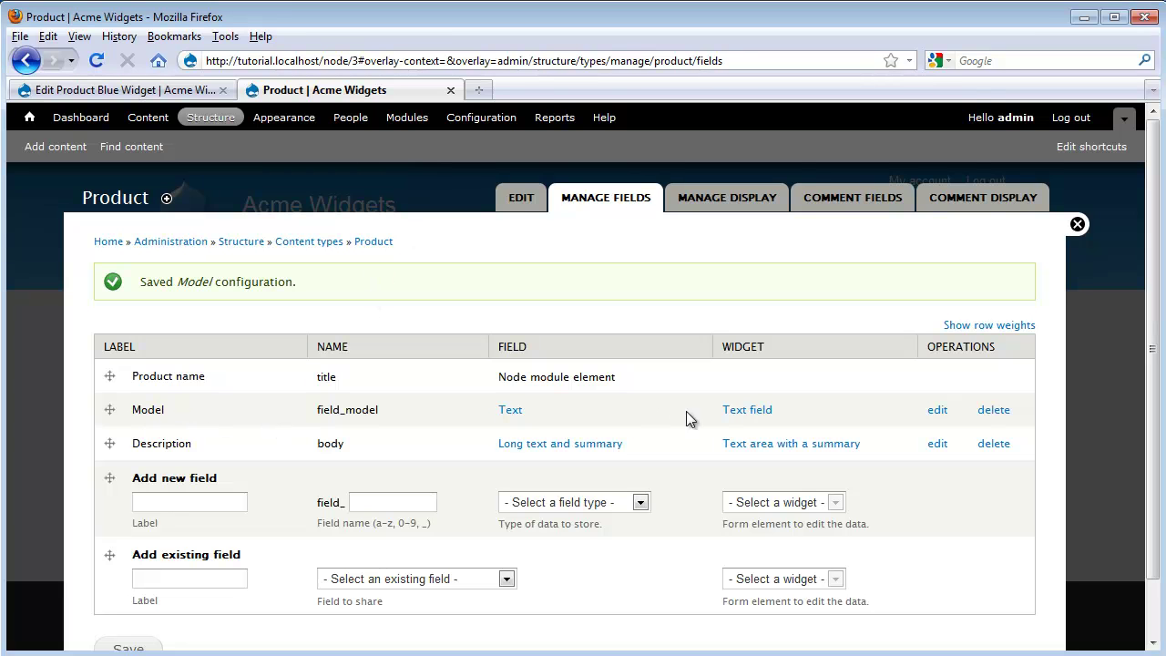
{"action": "left_click", "coordinate": [937, 410]}
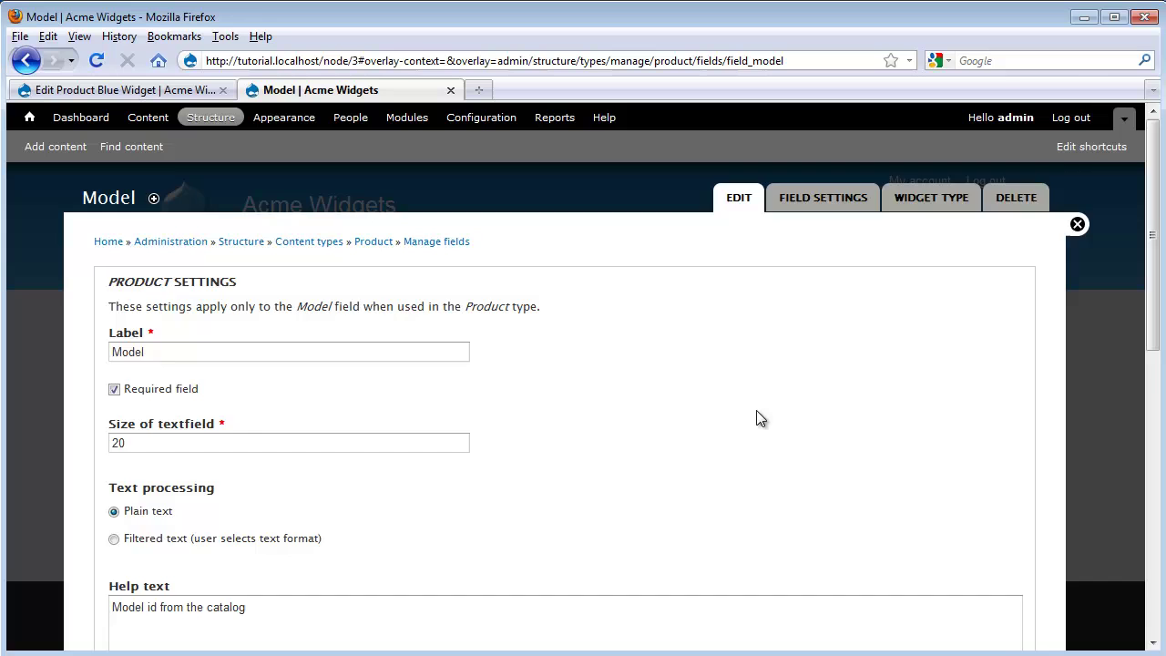
{"action": "scroll", "coordinate": [757, 416], "scroll_direction": "down", "scroll_amount": 10}
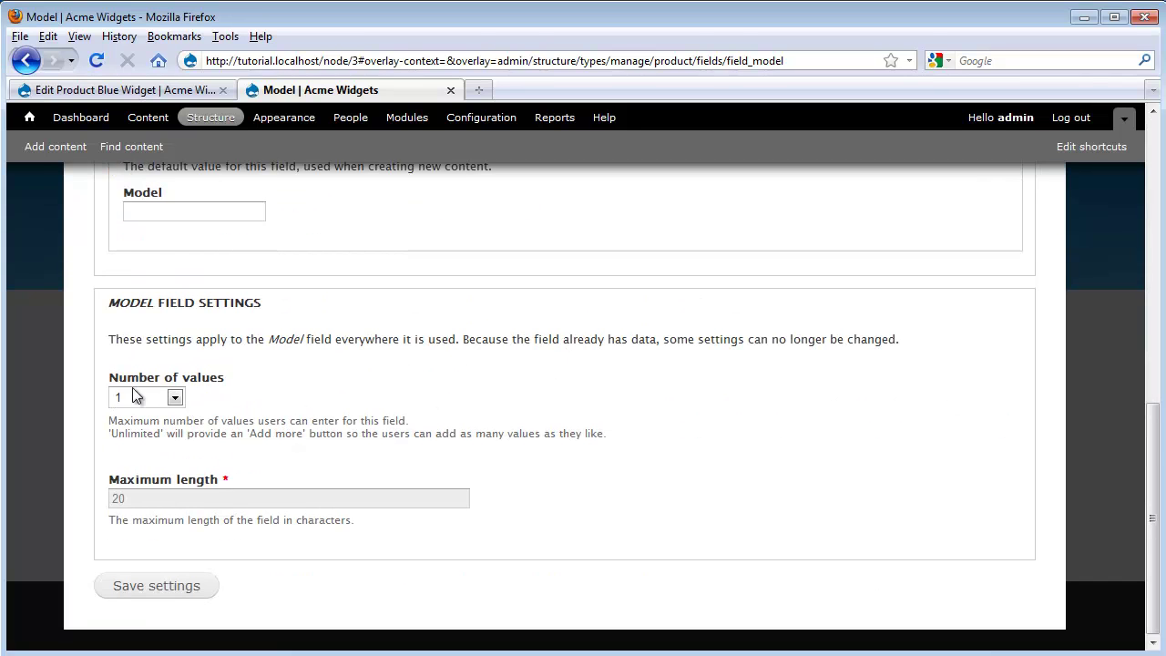
{"action": "left_click", "coordinate": [175, 398]}
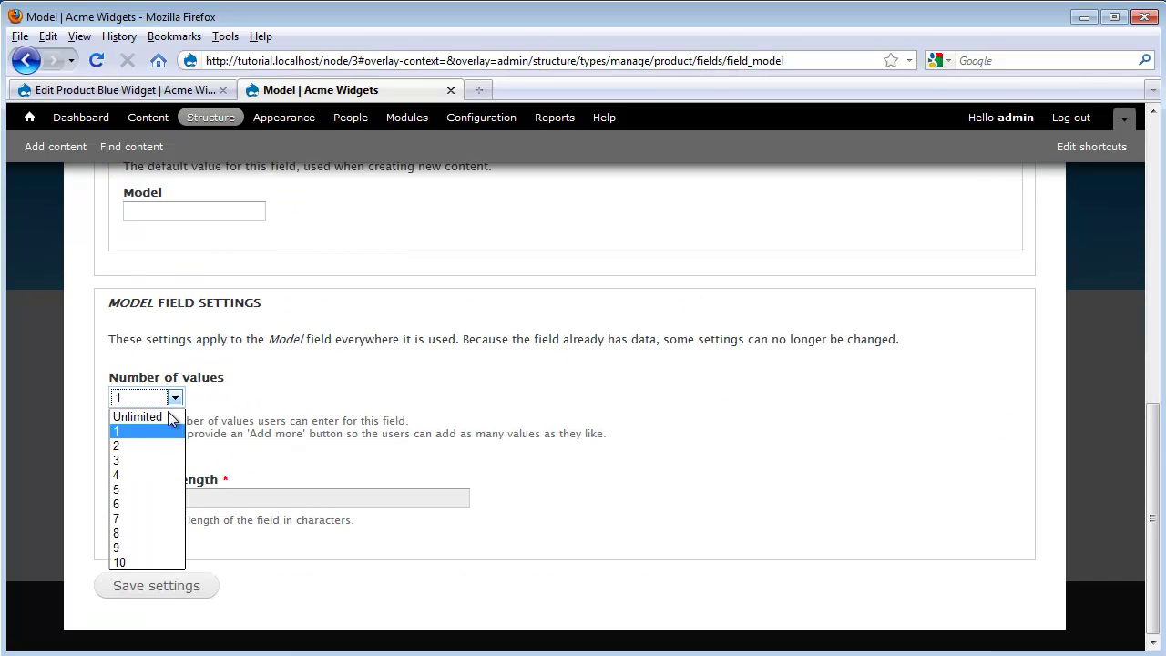
{"action": "left_click", "coordinate": [137, 486]}
{"action": "left_click", "coordinate": [145, 596]}
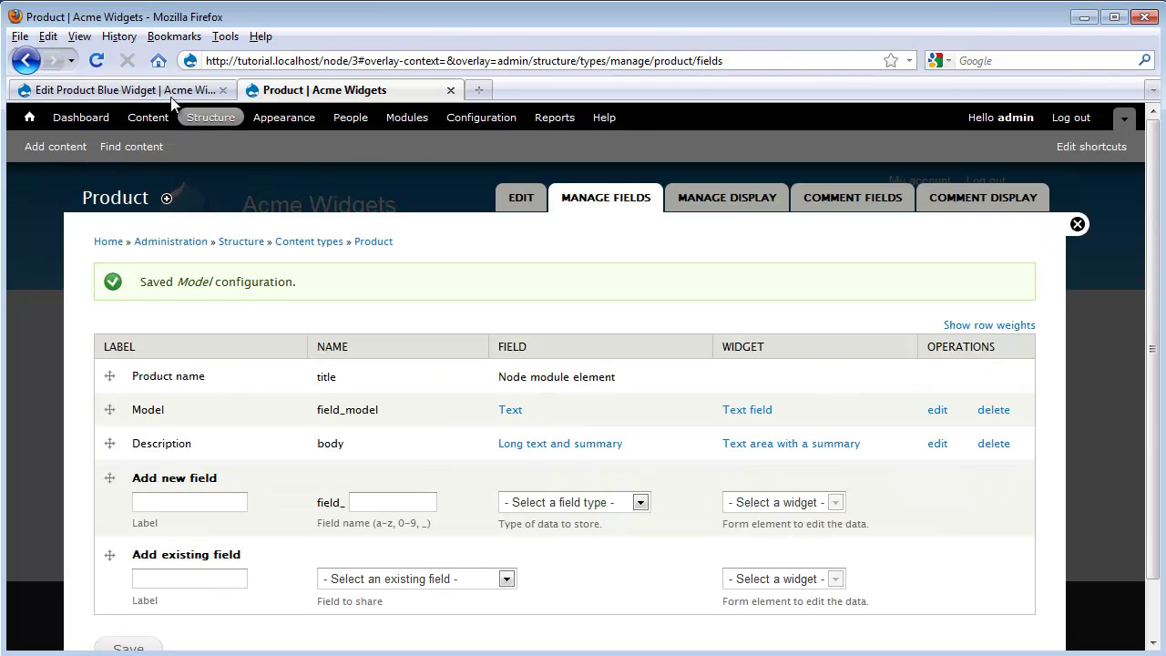
Reload the Blue Widget form and type bluw-02 into the second Model box.
{"action": "left_click", "coordinate": [172, 94]}
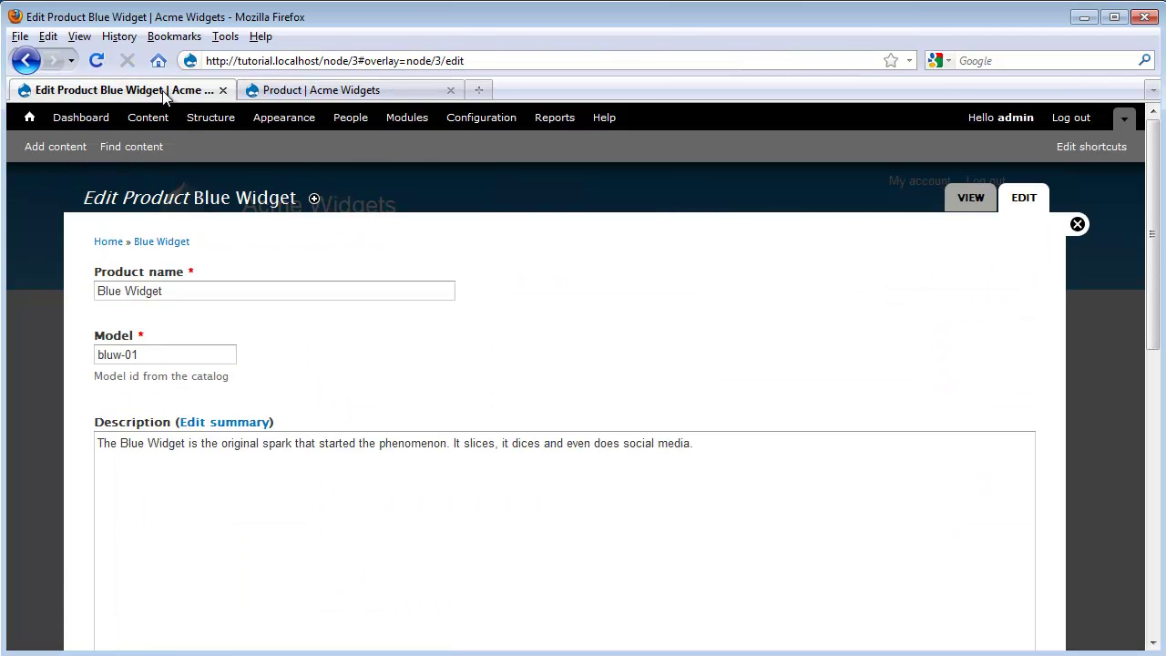
{"action": "left_click", "coordinate": [96, 62]}
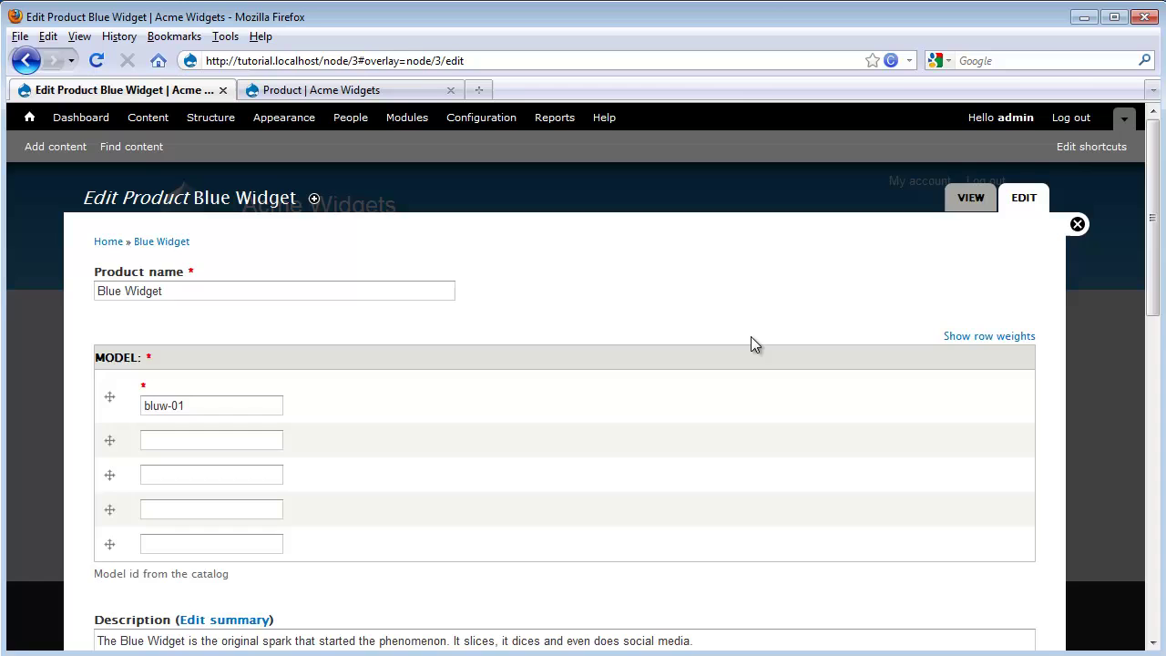
{"action": "scroll", "coordinate": [376, 390], "scroll_direction": "down", "scroll_amount": 2}
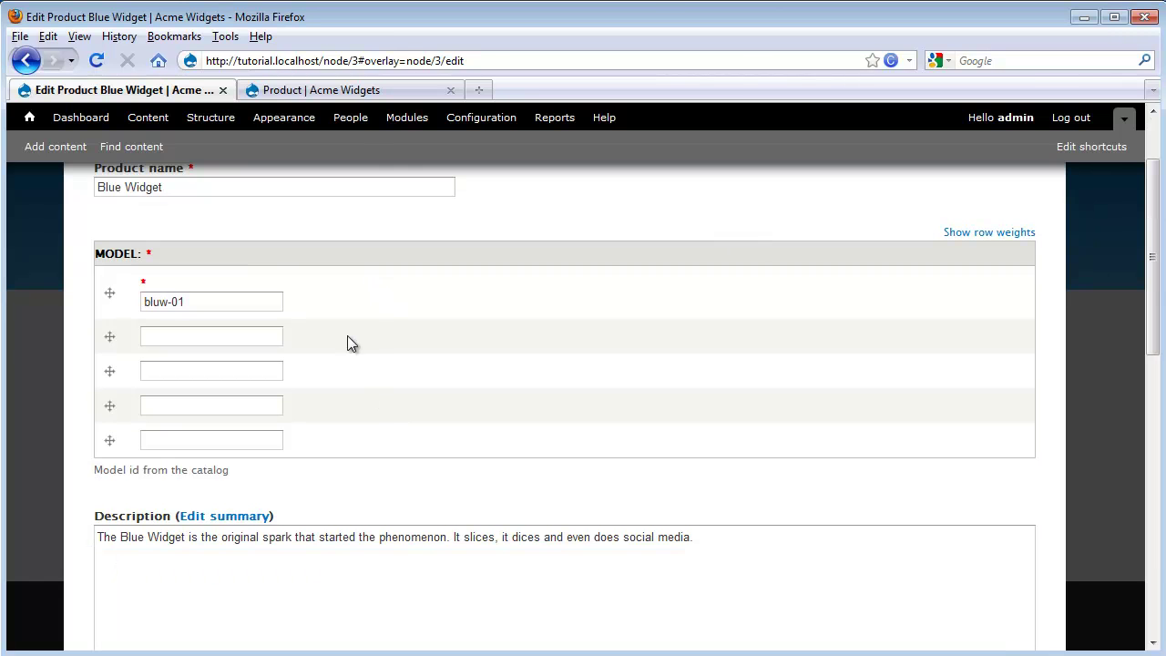
{"action": "left_click", "coordinate": [224, 338]}
{"action": "type", "text": "bluw-02"}
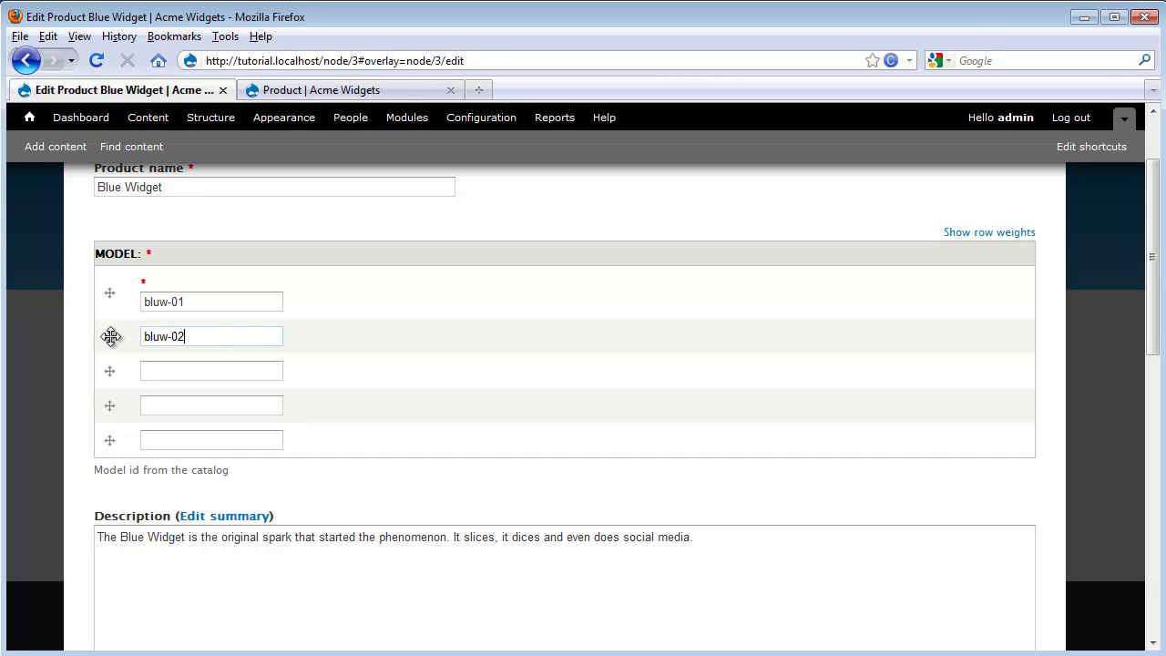
{"action": "mouse_move", "coordinate": [109, 337]}
{"action": "left_mouse_down"}
{"action": "mouse_move", "coordinate": [109, 294]}
{"action": "mouse_move", "coordinate": [106, 340]}
{"action": "left_mouse_up"}
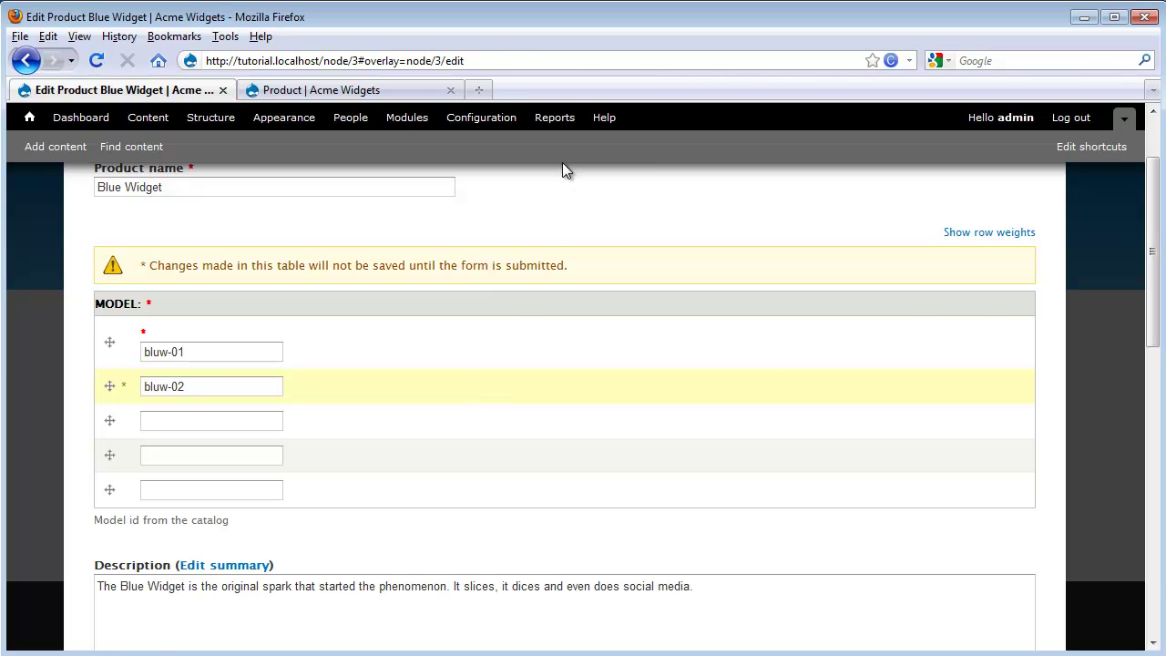
{"action": "left_click", "coordinate": [369, 92]}
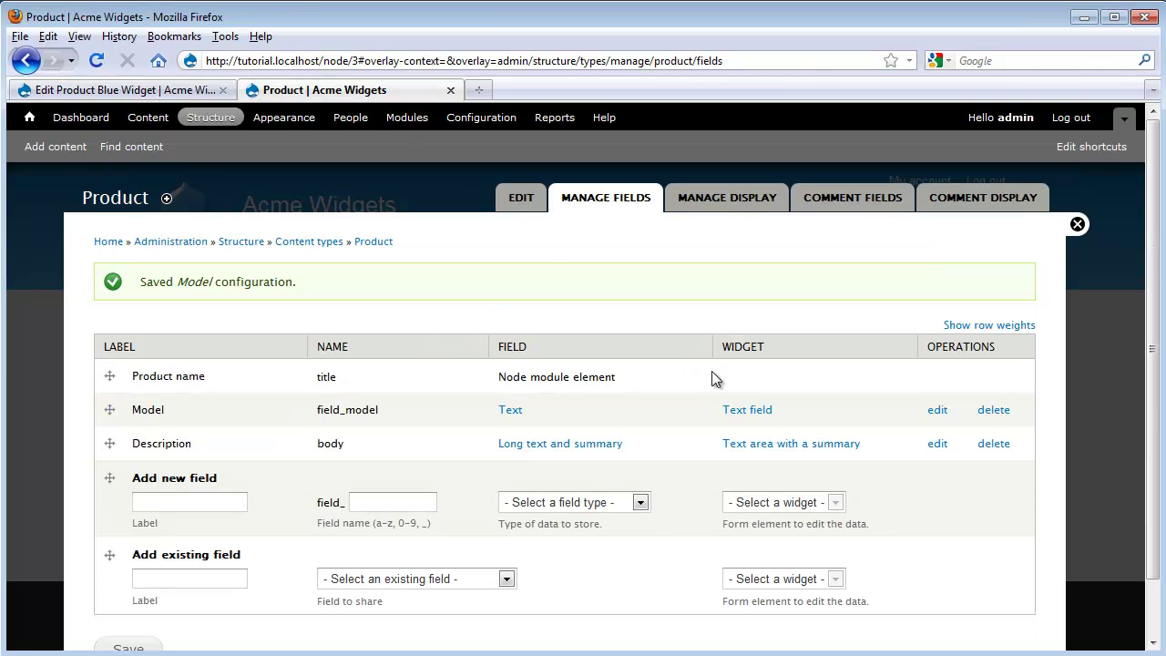
Set the Model field's number of values to Unlimited and save its settings.
{"action": "left_click", "coordinate": [937, 409]}
{"action": "scroll", "coordinate": [602, 399], "scroll_direction": "down", "scroll_amount": 10}
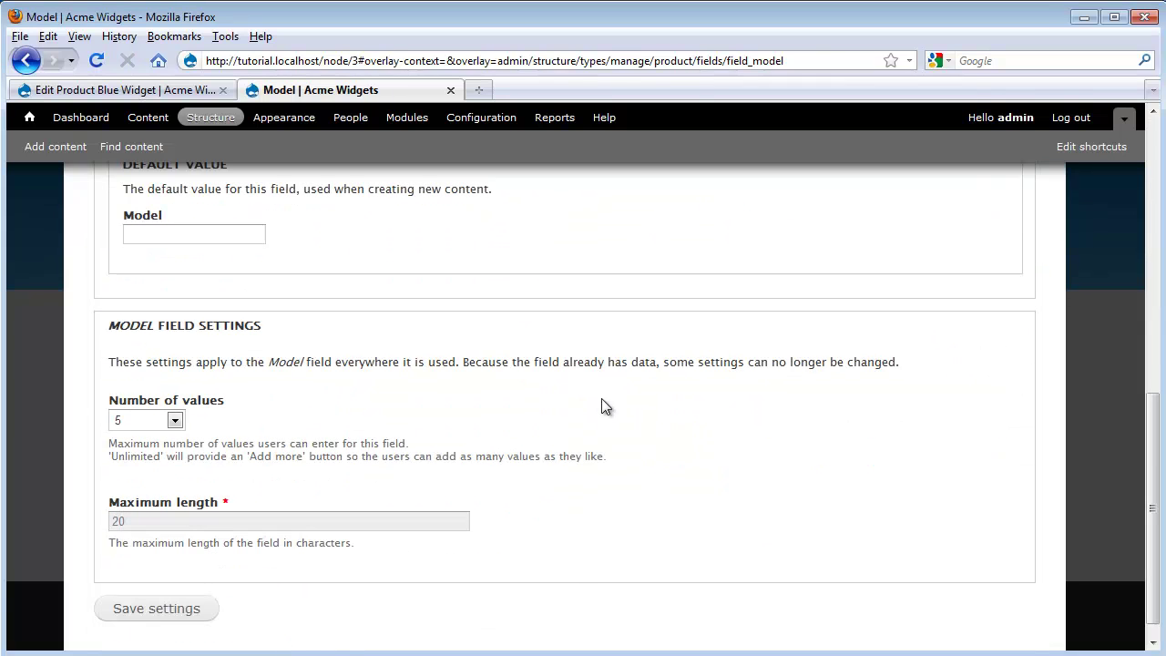
{"action": "scroll", "coordinate": [596, 399], "scroll_direction": "down", "scroll_amount": 1}
{"action": "left_click", "coordinate": [174, 397]}
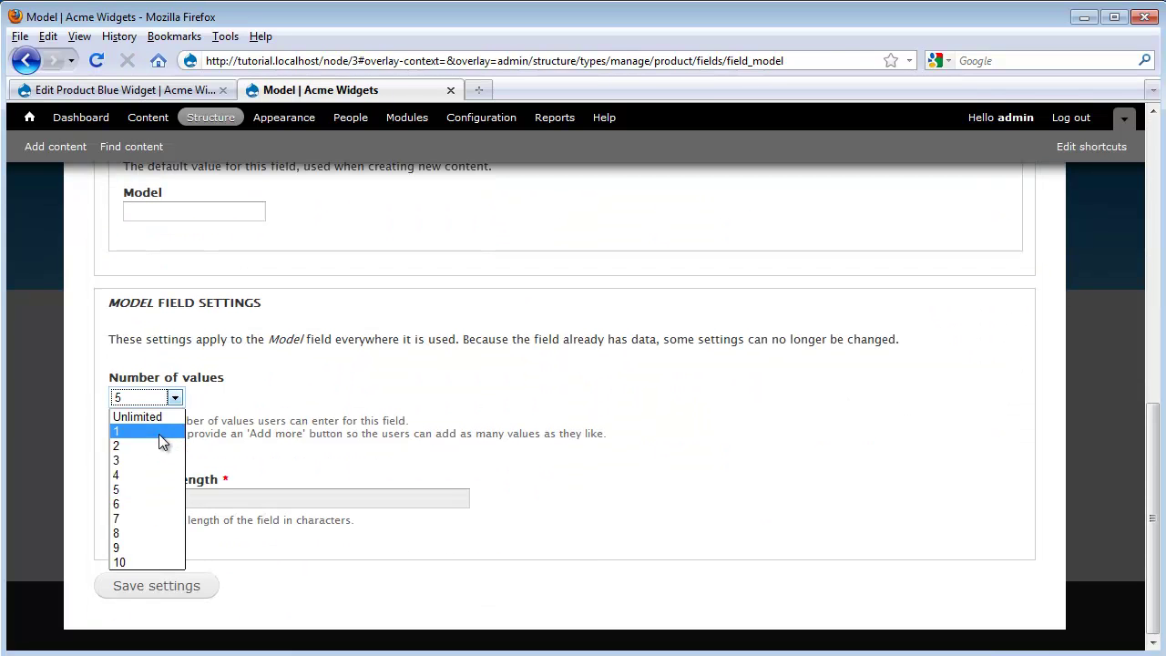
{"action": "left_click", "coordinate": [162, 416]}
{"action": "left_click", "coordinate": [169, 586]}
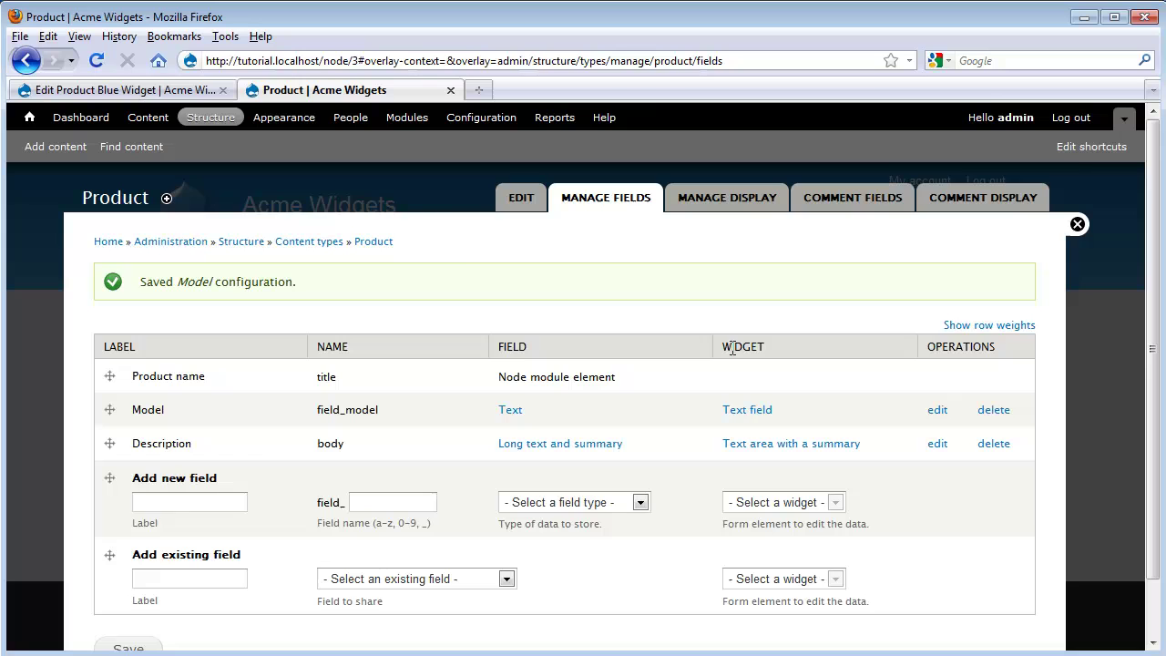
On the reloaded Blue Widget form, add second model bluw-02 and one more empty Model row.
{"action": "left_click", "coordinate": [173, 90]}
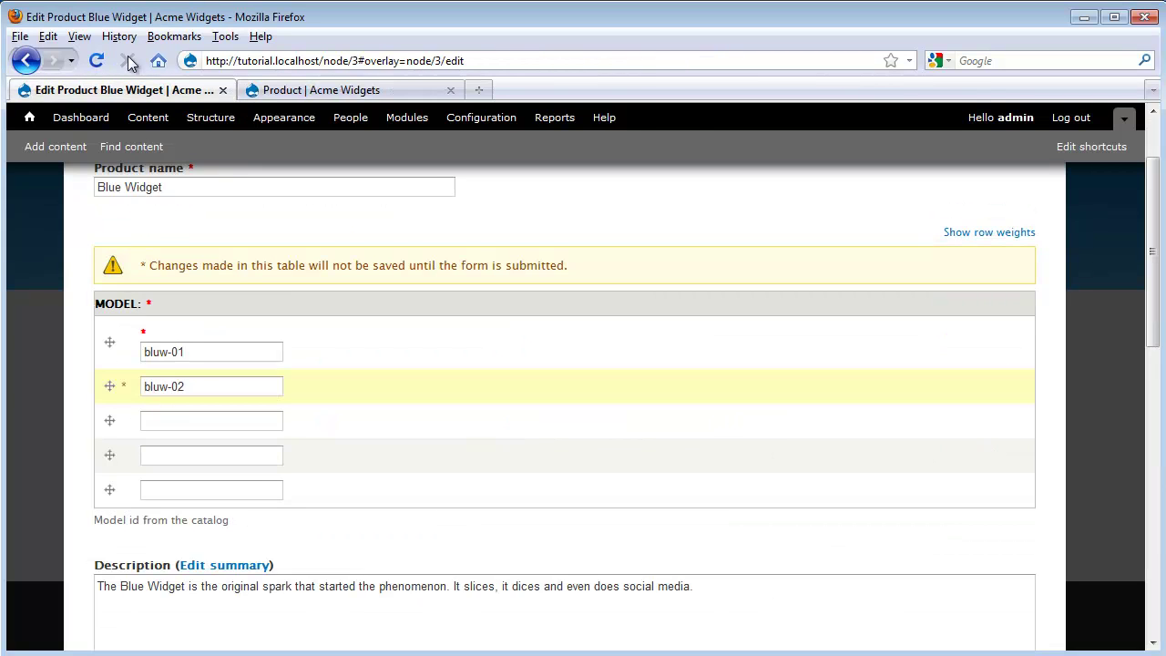
{"action": "left_click", "coordinate": [96, 60]}
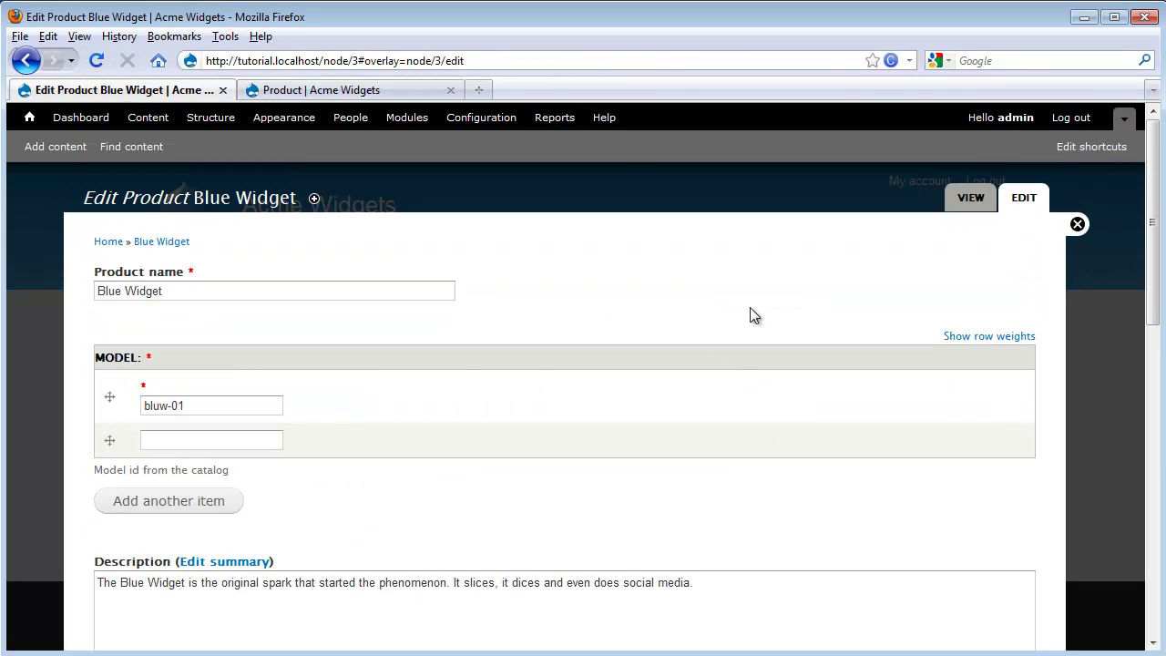
{"action": "left_click", "coordinate": [232, 407]}
{"action": "left_click", "coordinate": [176, 438]}
{"action": "type", "text": "bluw-02"}
{"action": "left_click", "coordinate": [166, 501]}
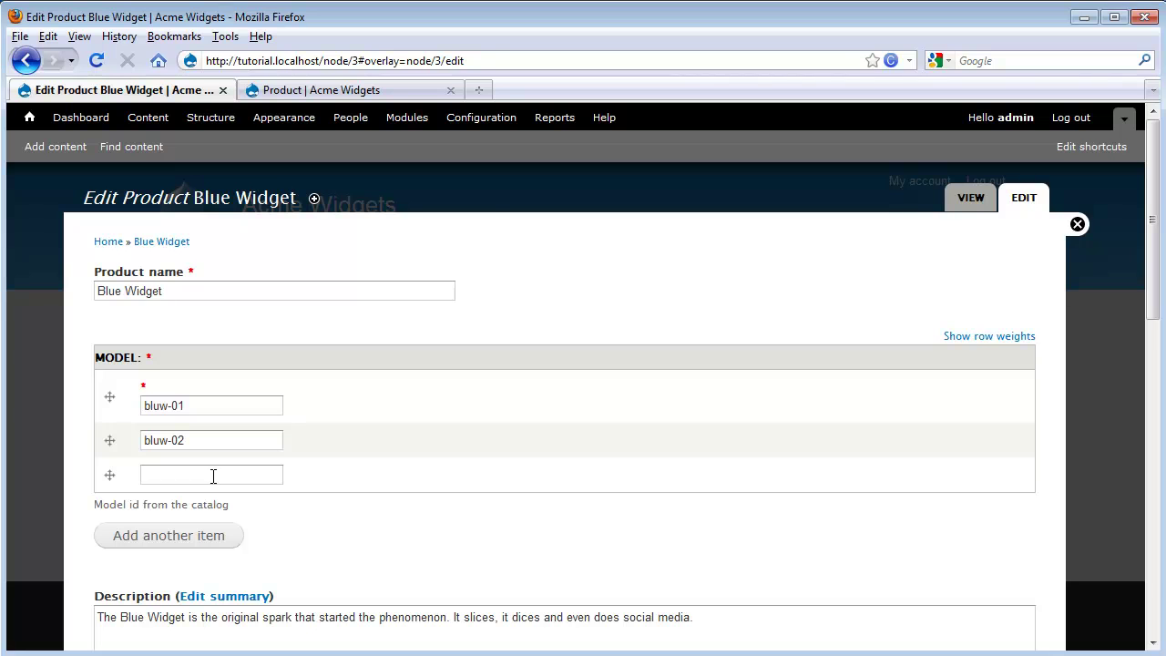
Set the Model field back to 1 value, save, and reload the Blue Widget form showing only bluw-01.
{"action": "left_click", "coordinate": [305, 89]}
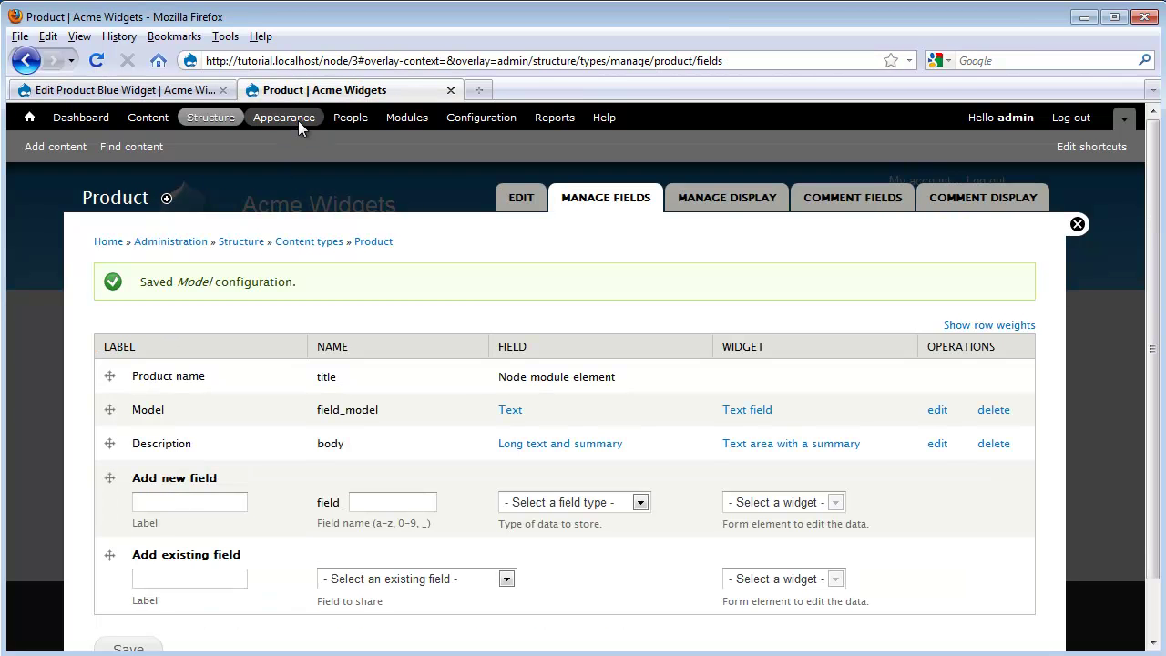
{"action": "left_click", "coordinate": [939, 412]}
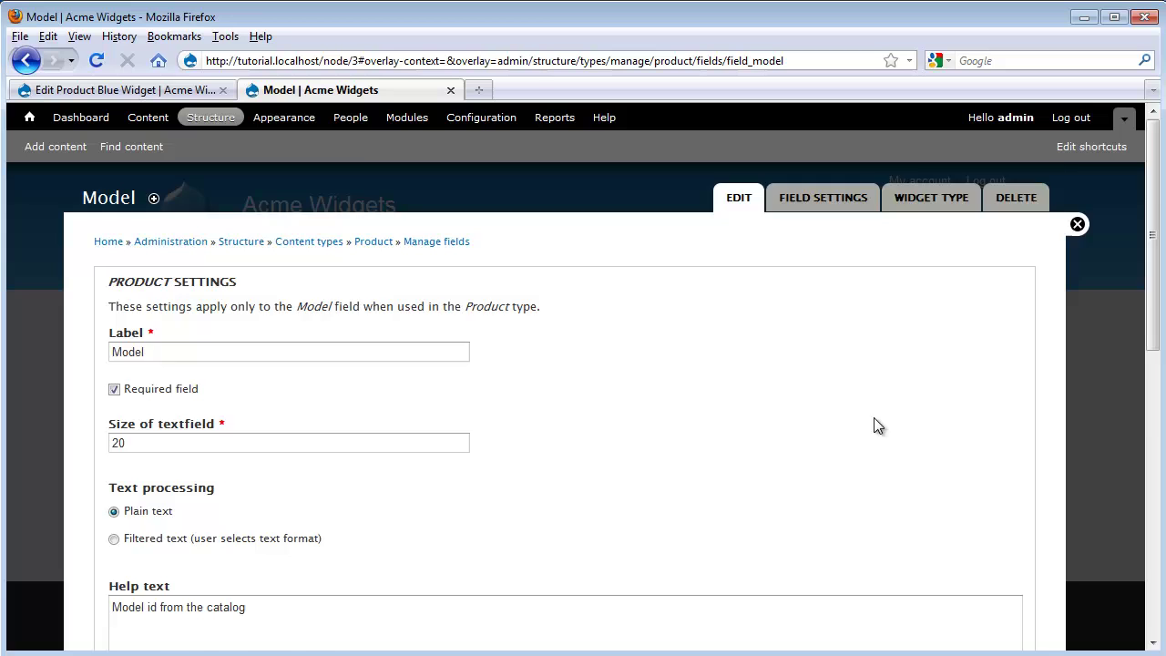
{"action": "scroll", "coordinate": [819, 426], "scroll_direction": "down", "scroll_amount": 5}
{"action": "scroll", "coordinate": [802, 426], "scroll_direction": "down", "scroll_amount": 3}
{"action": "left_click", "coordinate": [173, 398]}
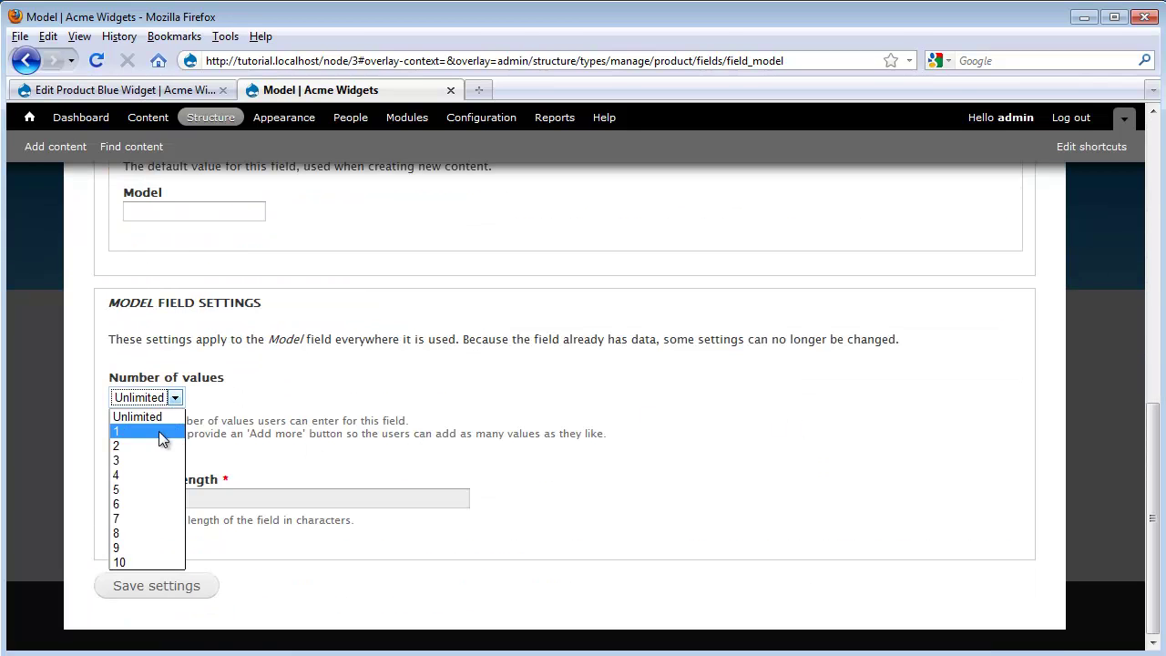
{"action": "left_click", "coordinate": [160, 437]}
{"action": "left_click", "coordinate": [155, 581]}
{"action": "left_click", "coordinate": [141, 90]}
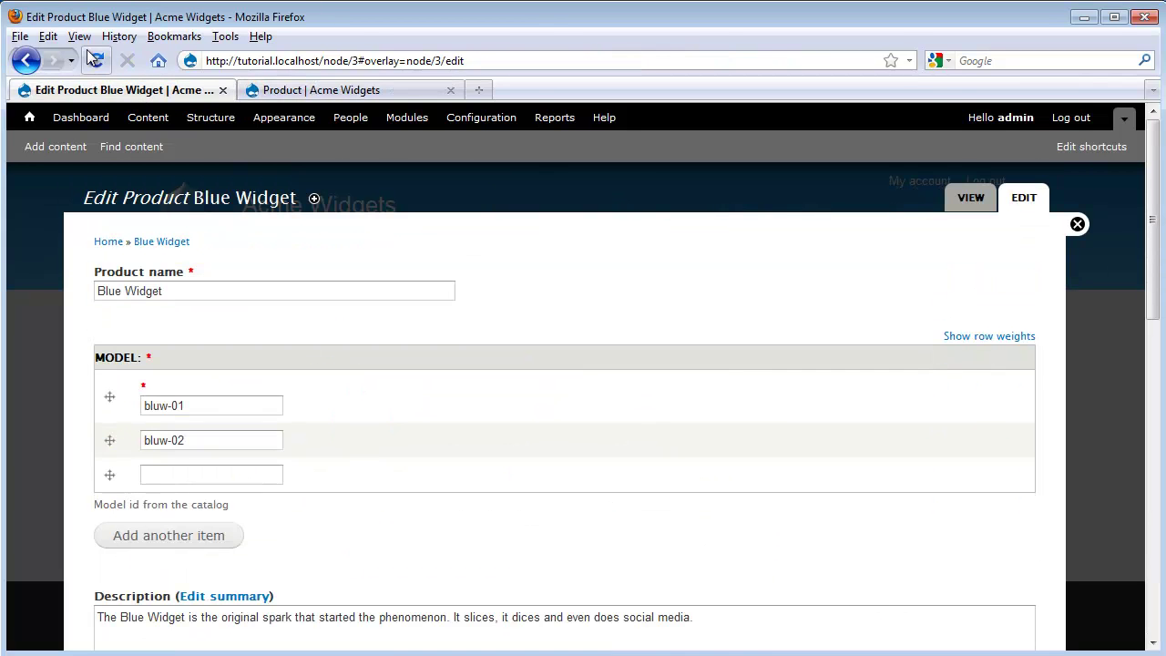
{"action": "left_click", "coordinate": [96, 60]}
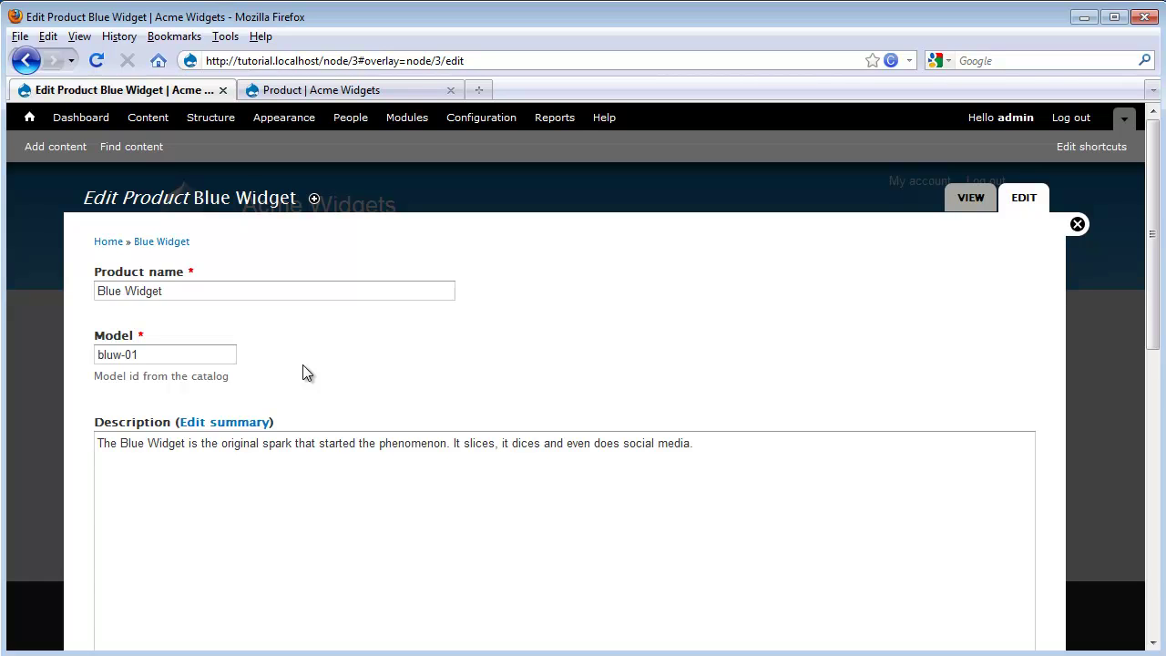
Go to Structure > Content types and manage the Product type's fields.
{"action": "left_click", "coordinate": [309, 90]}
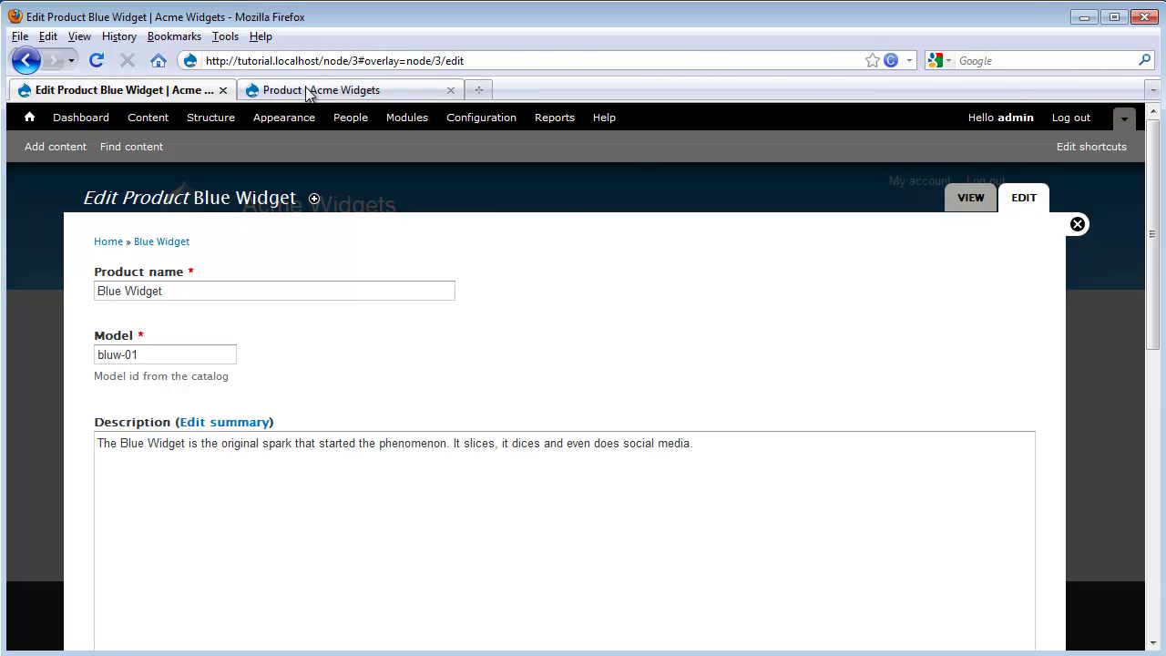
{"action": "left_click", "coordinate": [195, 117]}
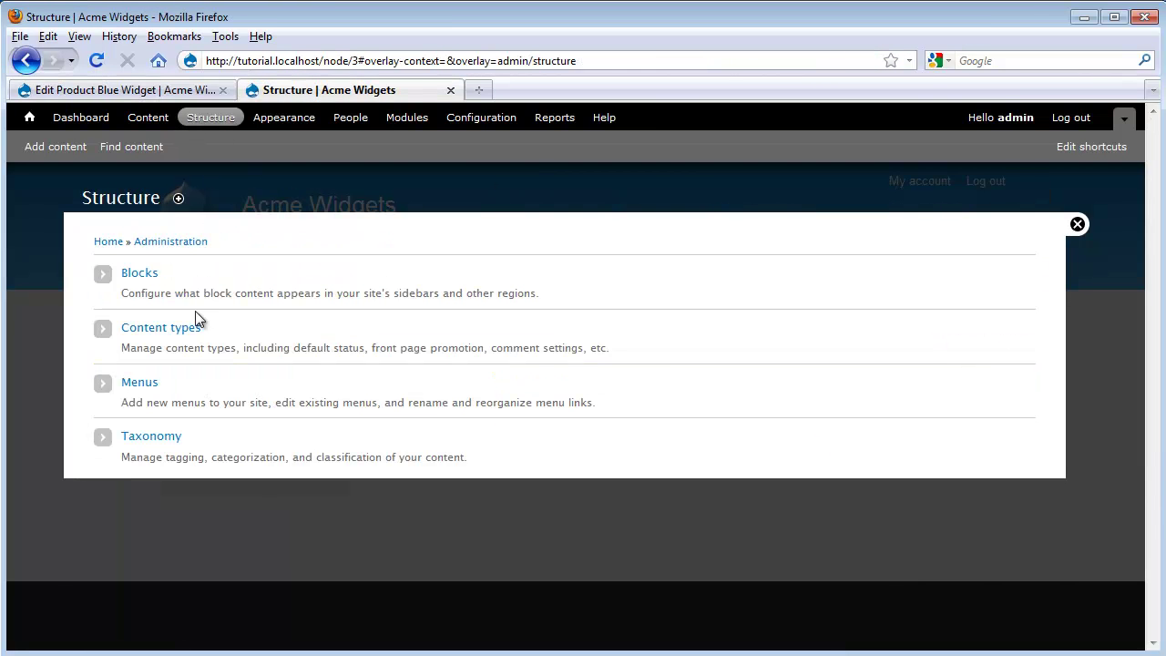
{"action": "left_click", "coordinate": [173, 328]}
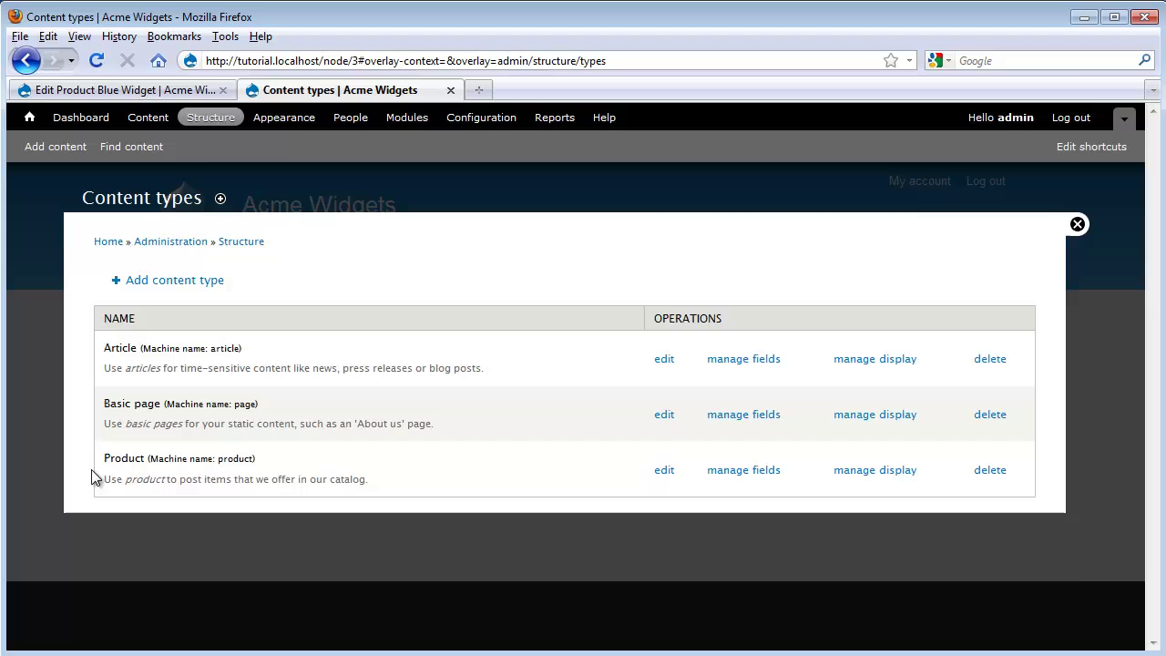
{"action": "left_click", "coordinate": [728, 471]}
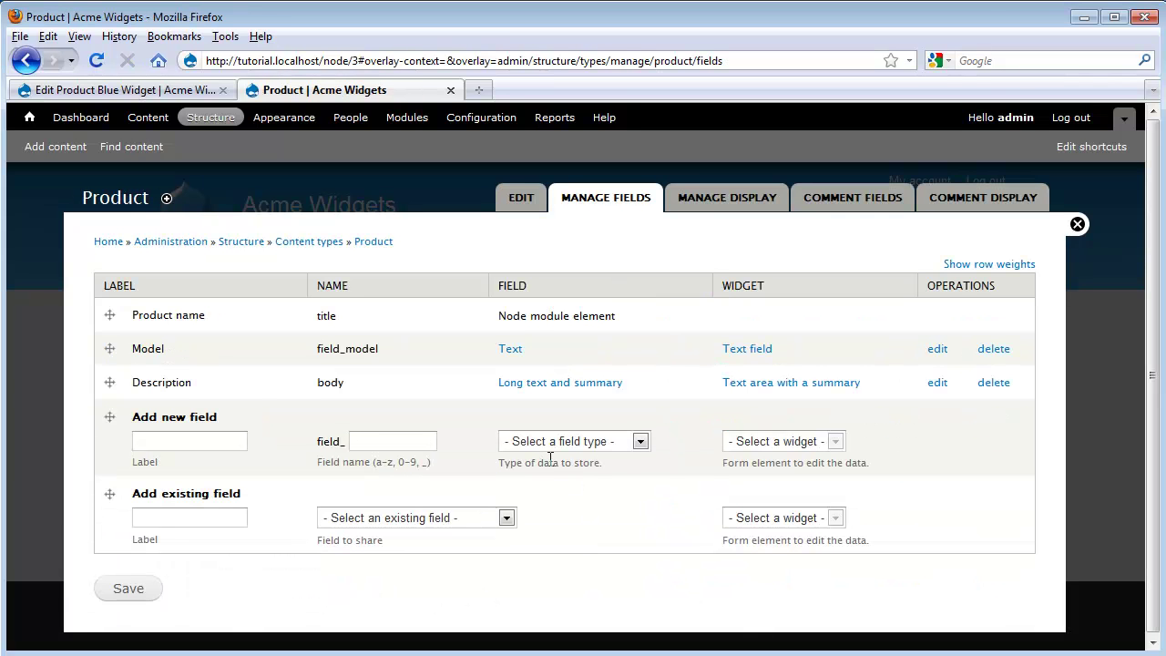
Enter a new field labelled Price, machine name price, type Decimal, with a Text field widget.
{"action": "left_click", "coordinate": [169, 442]}
{"action": "type", "text": "Pric"}
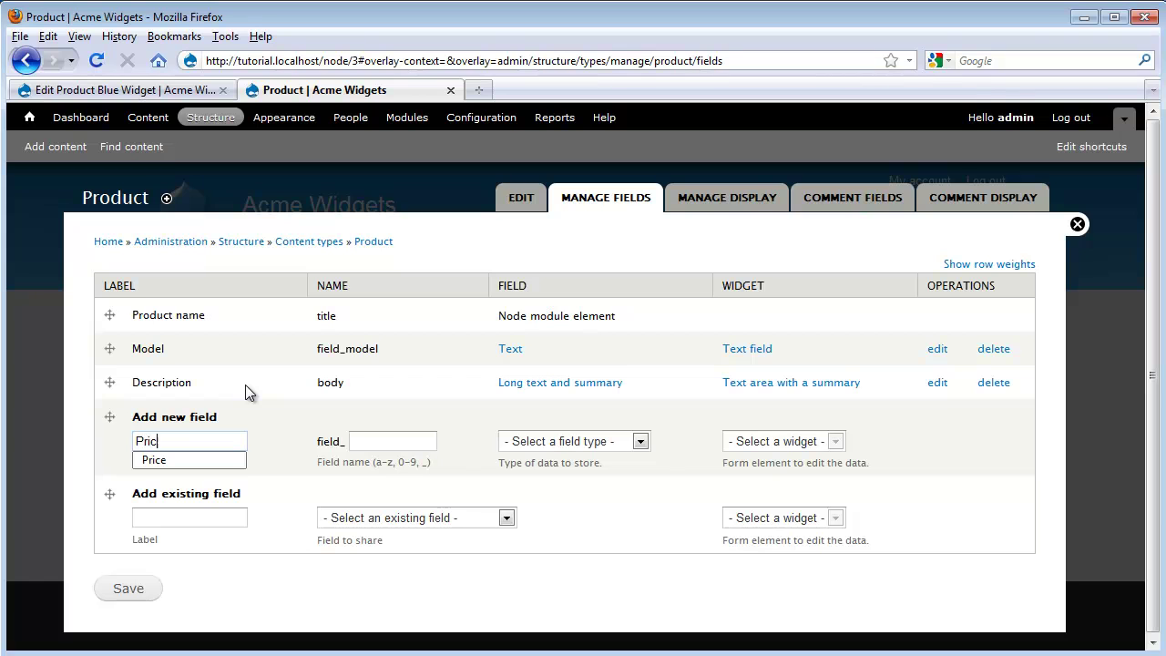
{"action": "type", "text": "eprice"}
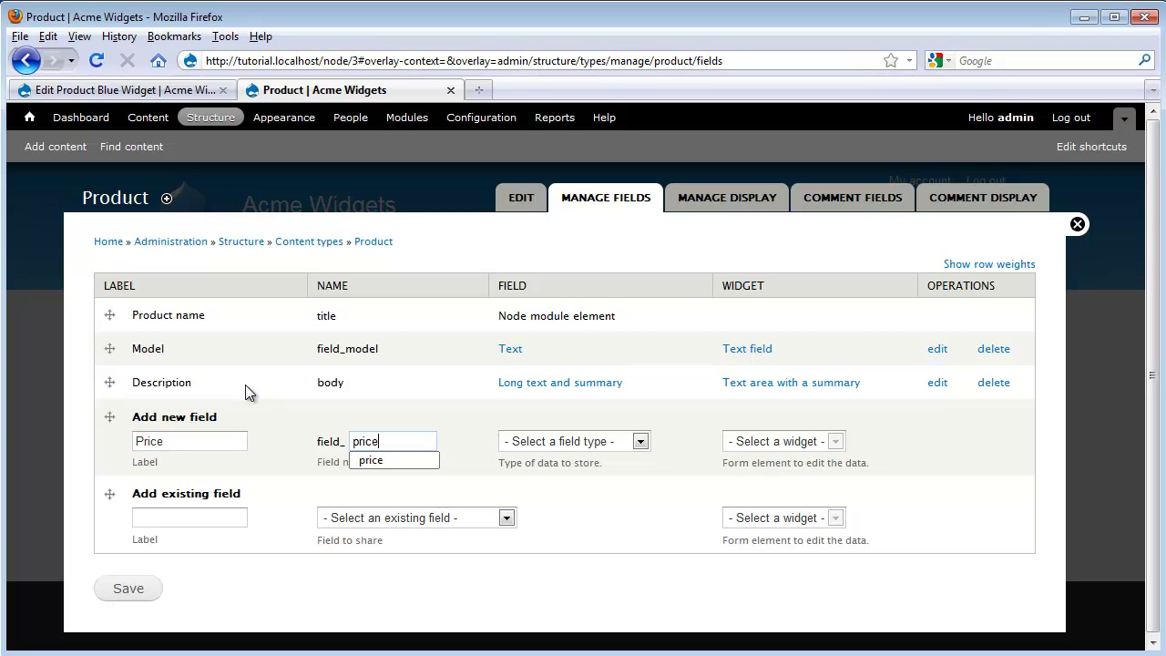
{"action": "key", "text": "Tab"}
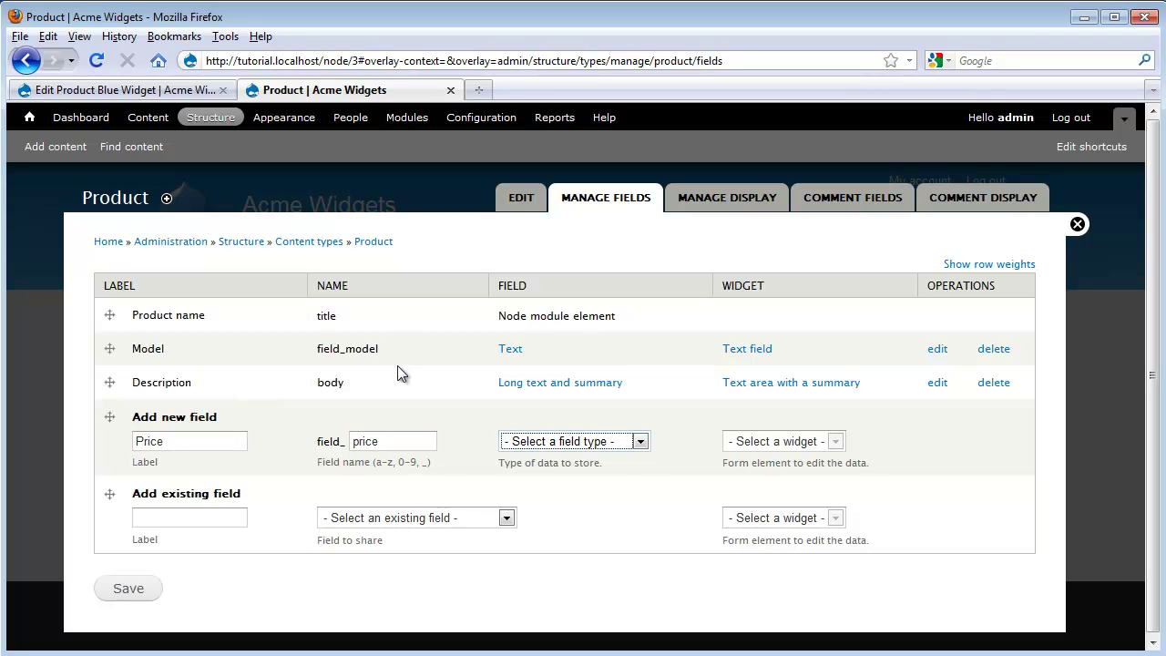
{"action": "left_click", "coordinate": [610, 442]}
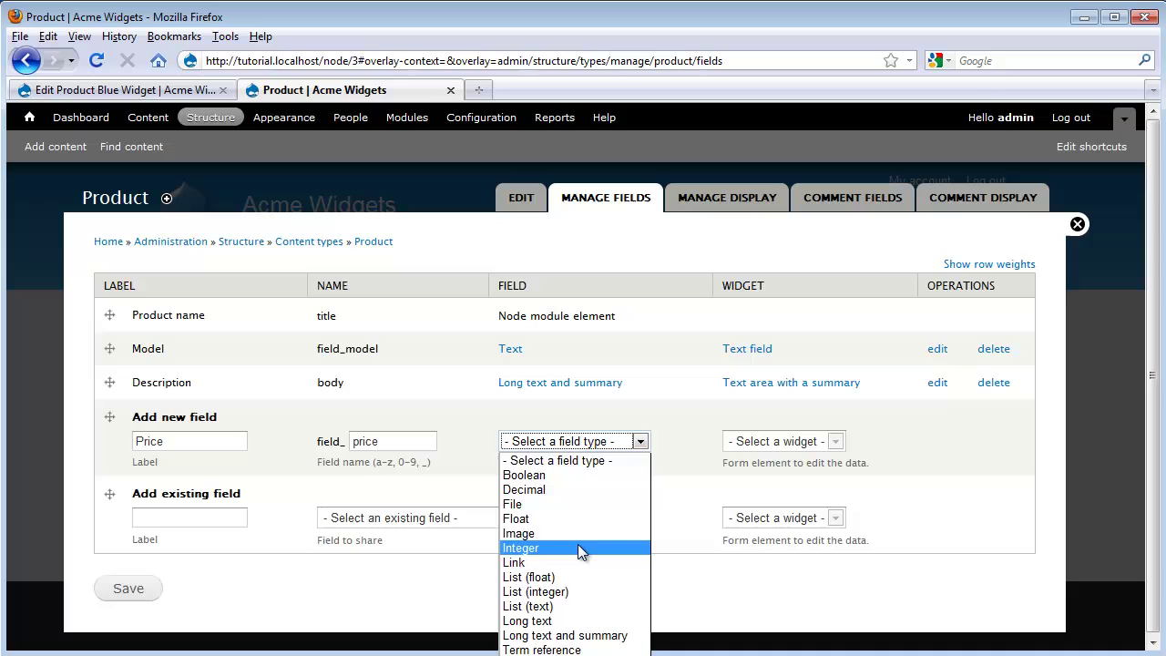
{"action": "left_click", "coordinate": [557, 490]}
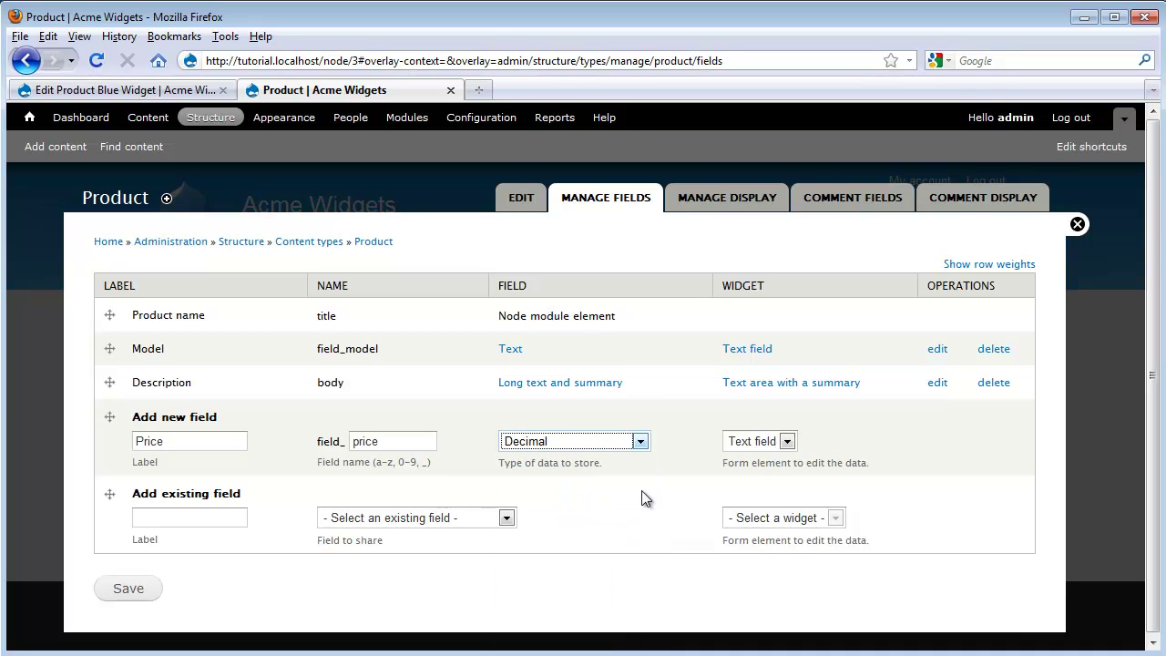
{"action": "left_click", "coordinate": [786, 442]}
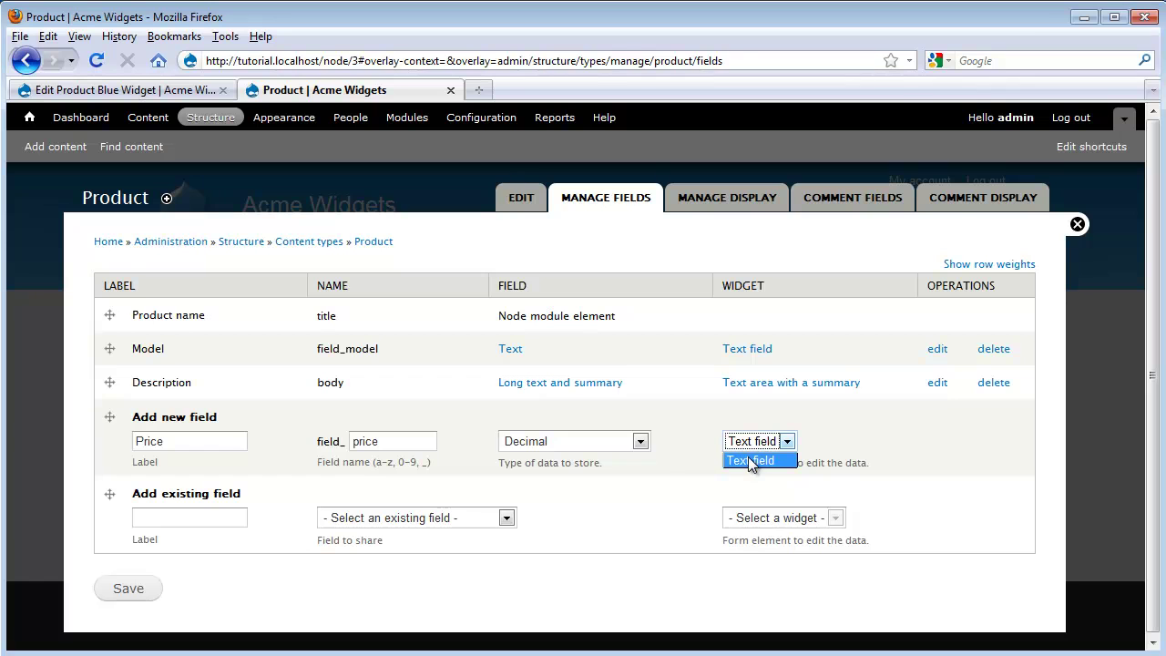
{"action": "left_click", "coordinate": [708, 455]}
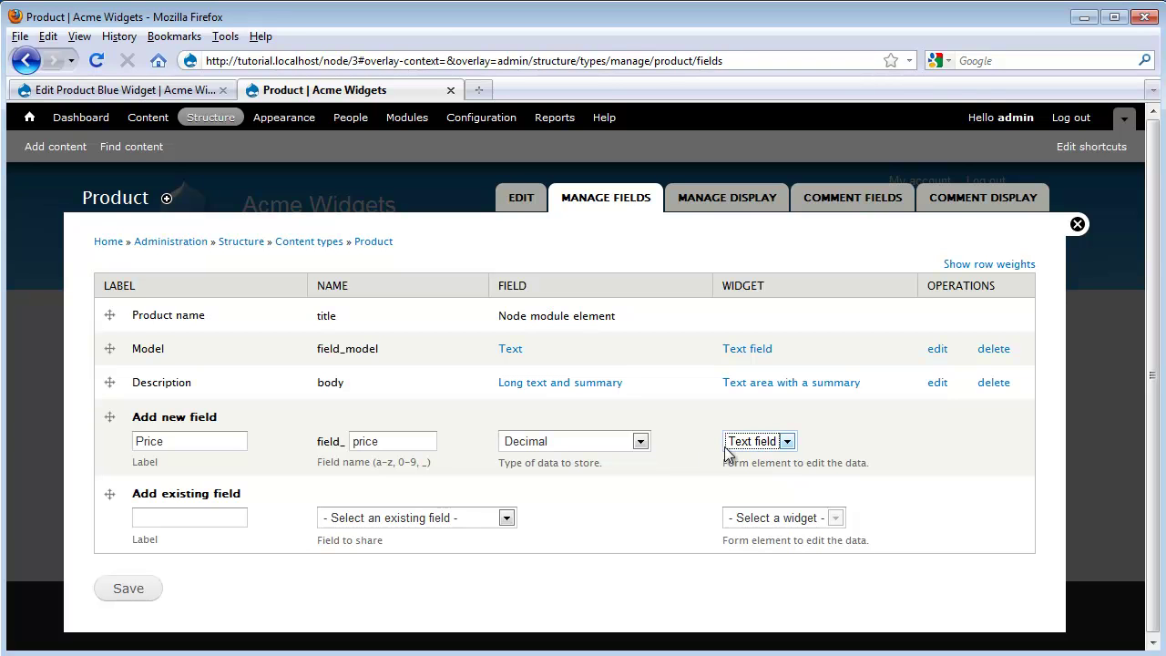
Create the Price field and save its storage with precision 10, scale 2 and a decimal point marker.
{"action": "left_click", "coordinate": [129, 591]}
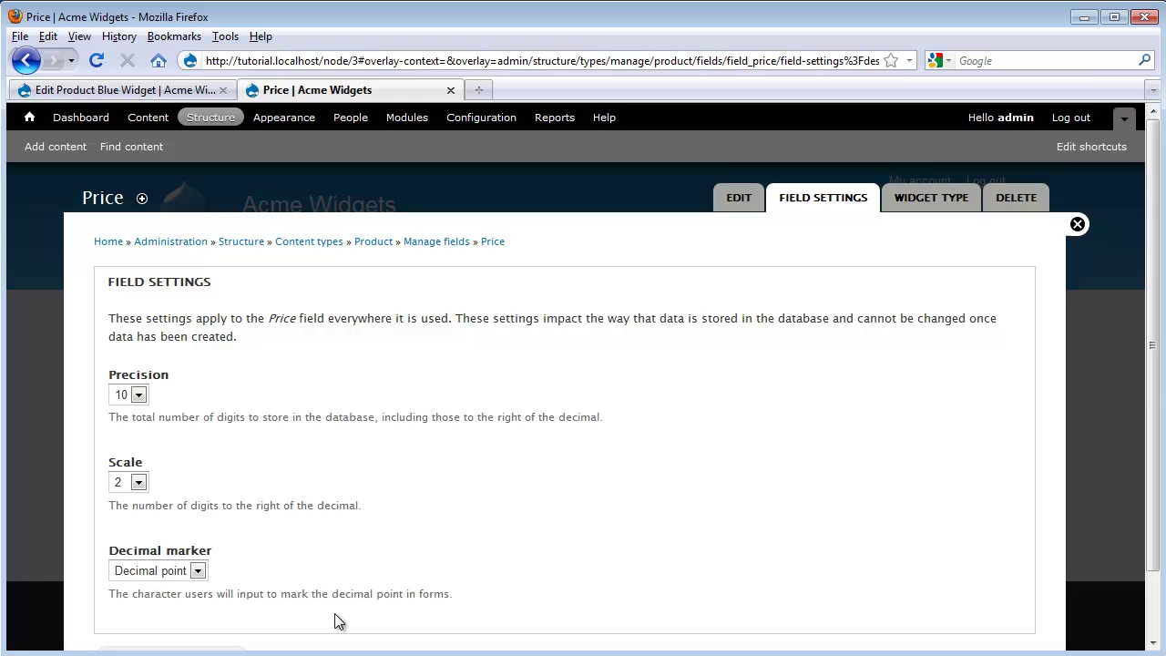
{"action": "scroll", "coordinate": [340, 399], "scroll_direction": "down", "scroll_amount": 2}
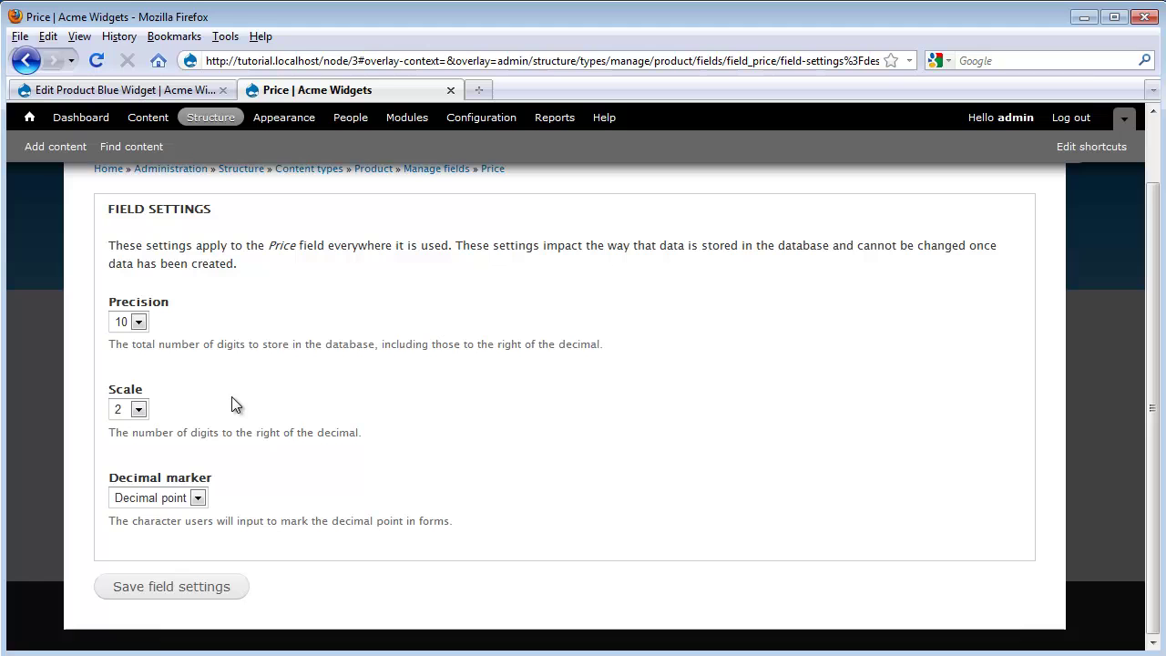
{"action": "left_click", "coordinate": [202, 583]}
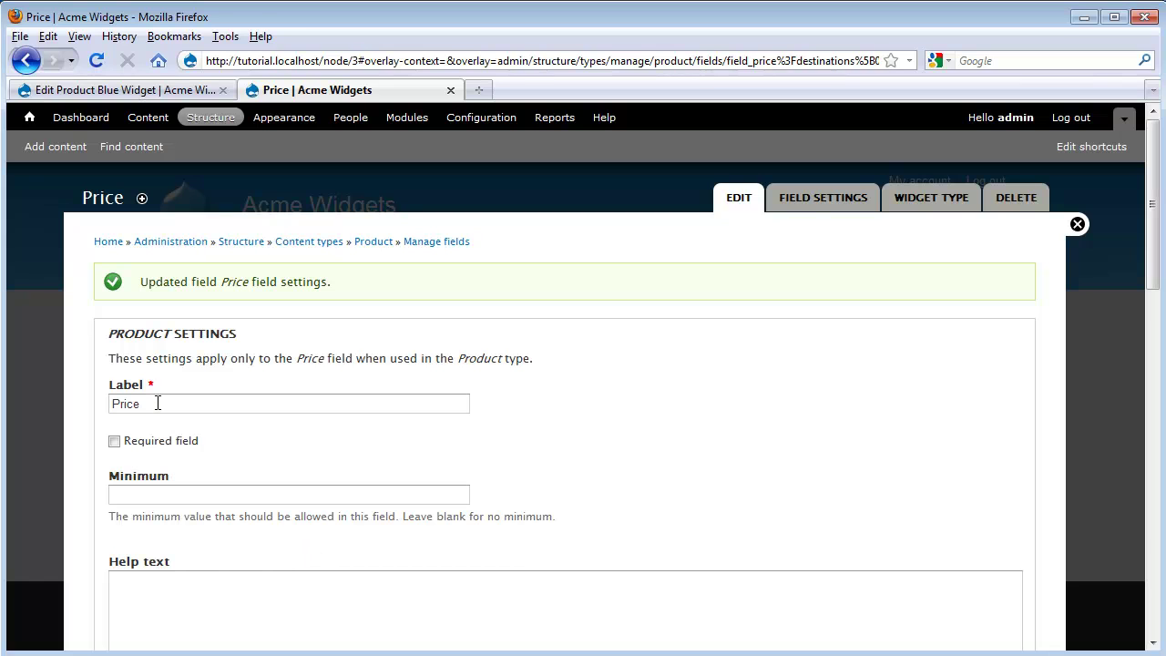
Make Price required and give it the help text 'Retail price'.
{"action": "left_click", "coordinate": [114, 442]}
{"action": "left_click", "coordinate": [159, 603]}
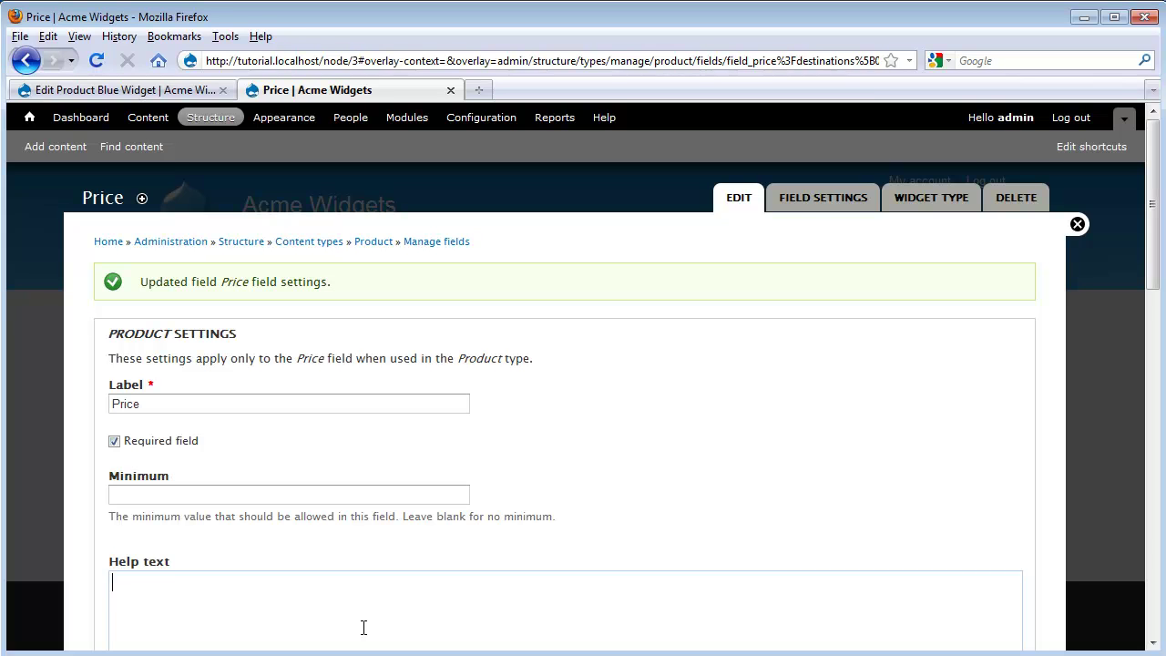
{"action": "type", "text": "Retail price"}
Give Price a '$' prefix and 'USD' suffix, then save its settings.
{"action": "scroll", "coordinate": [299, 528], "scroll_direction": "down", "scroll_amount": 5}
{"action": "scroll", "coordinate": [297, 526], "scroll_direction": "down", "scroll_amount": 2}
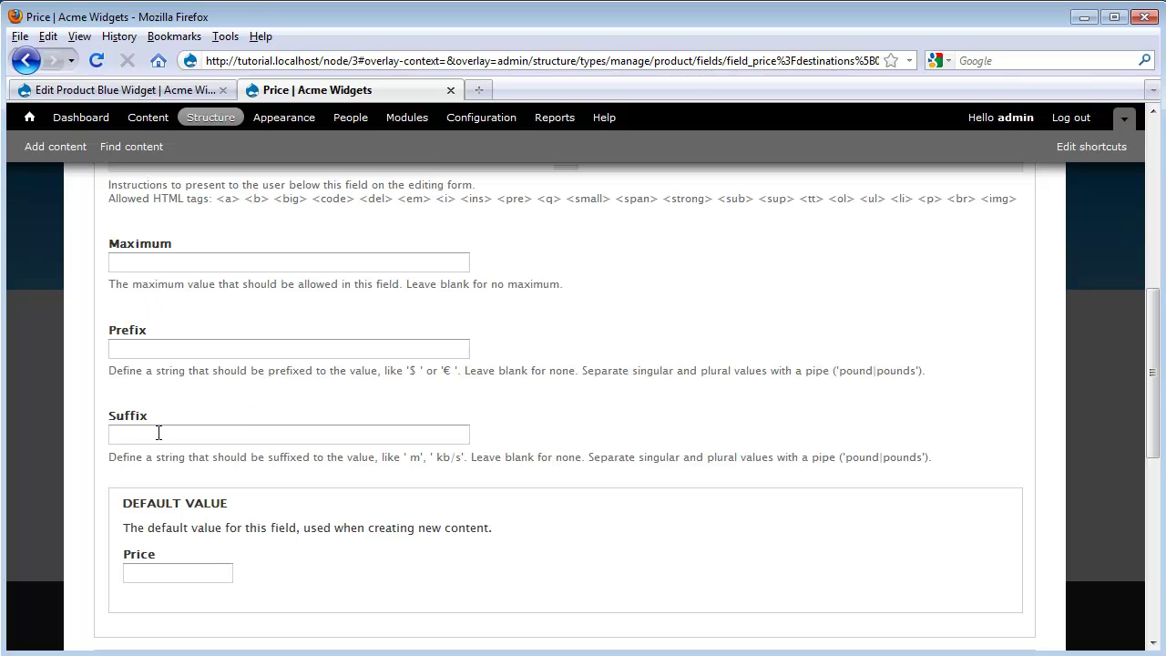
{"action": "left_click", "coordinate": [147, 347]}
{"action": "type", "text": "$"}
{"action": "key", "text": "Tab"}
{"action": "type", "text": "U"}
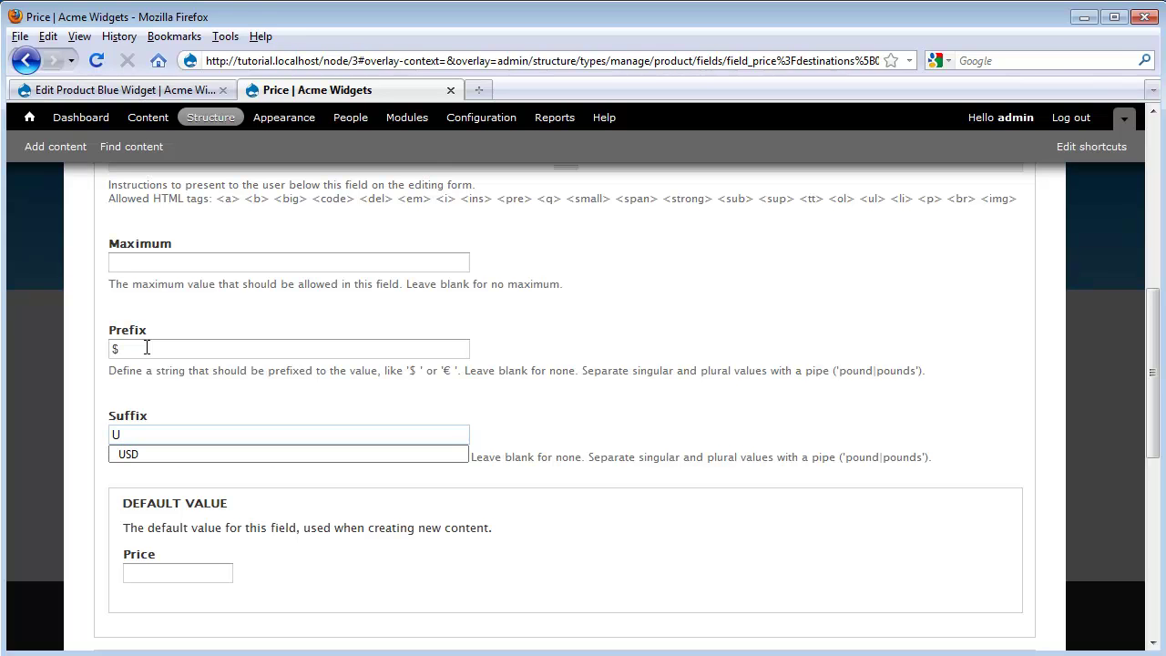
{"action": "type", "text": "SD"}
{"action": "key", "text": "Tab"}
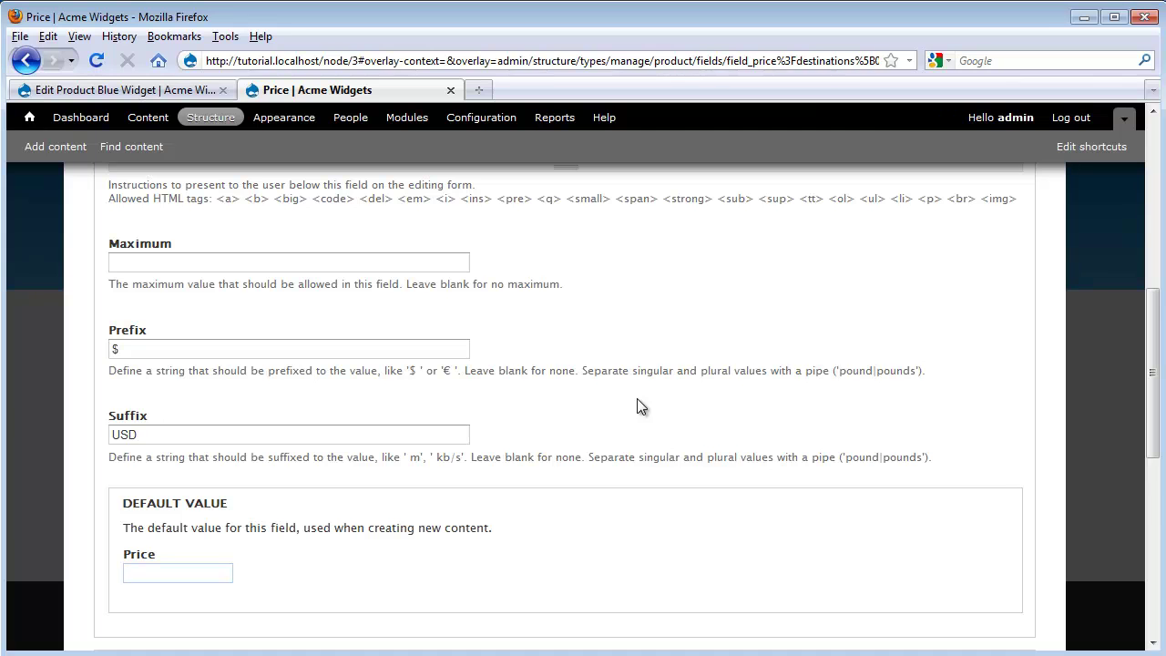
{"action": "scroll", "coordinate": [636, 398], "scroll_direction": "down", "scroll_amount": 4}
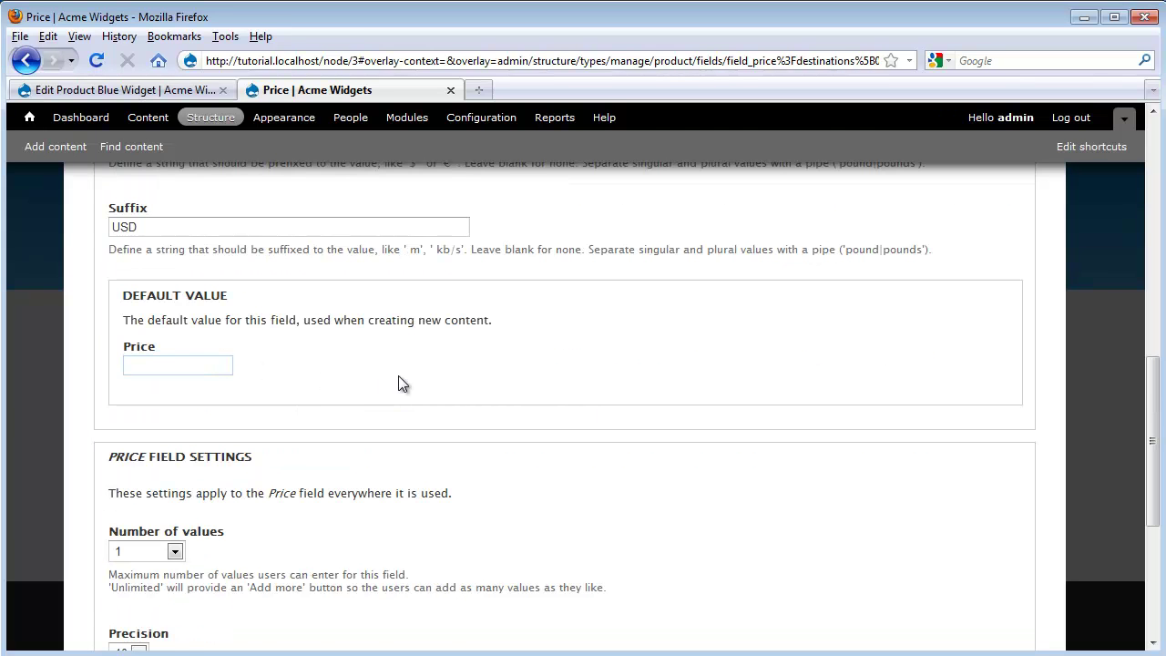
{"action": "scroll", "coordinate": [398, 378], "scroll_direction": "down", "scroll_amount": 4}
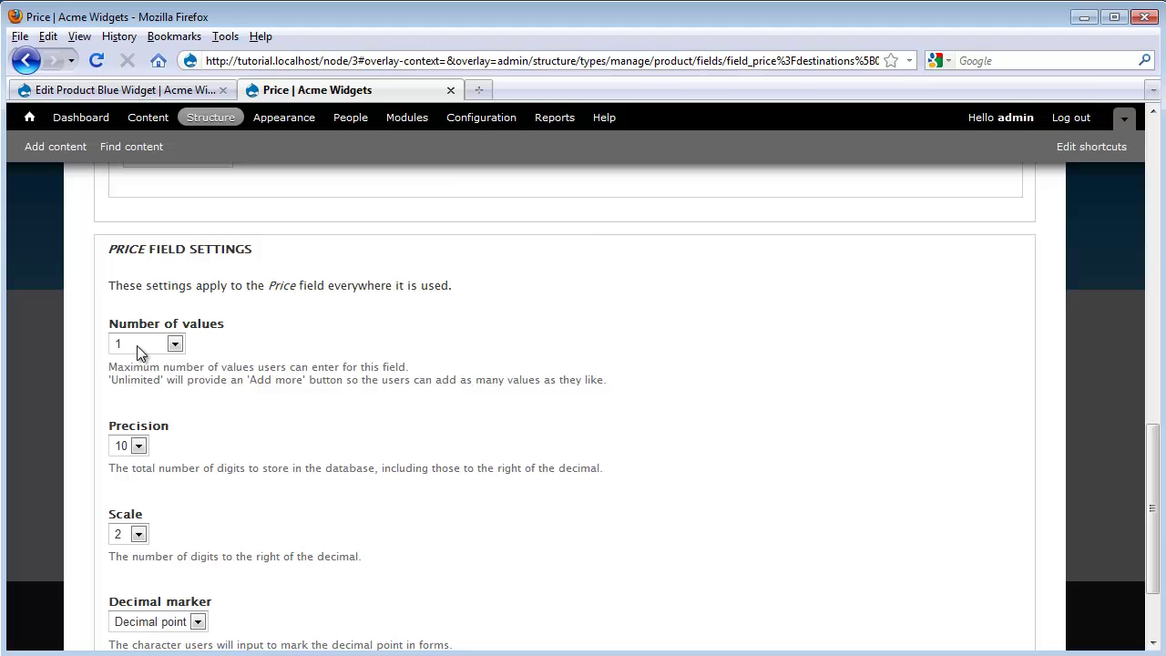
{"action": "scroll", "coordinate": [205, 392], "scroll_direction": "down", "scroll_amount": 2}
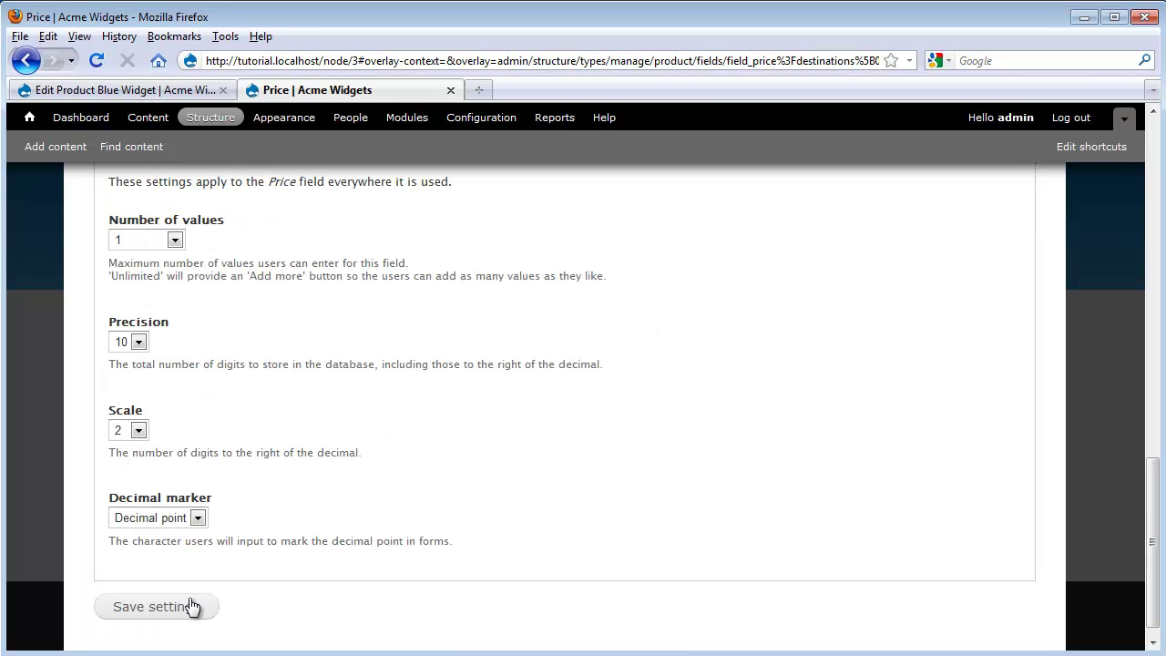
{"action": "left_click", "coordinate": [151, 610]}
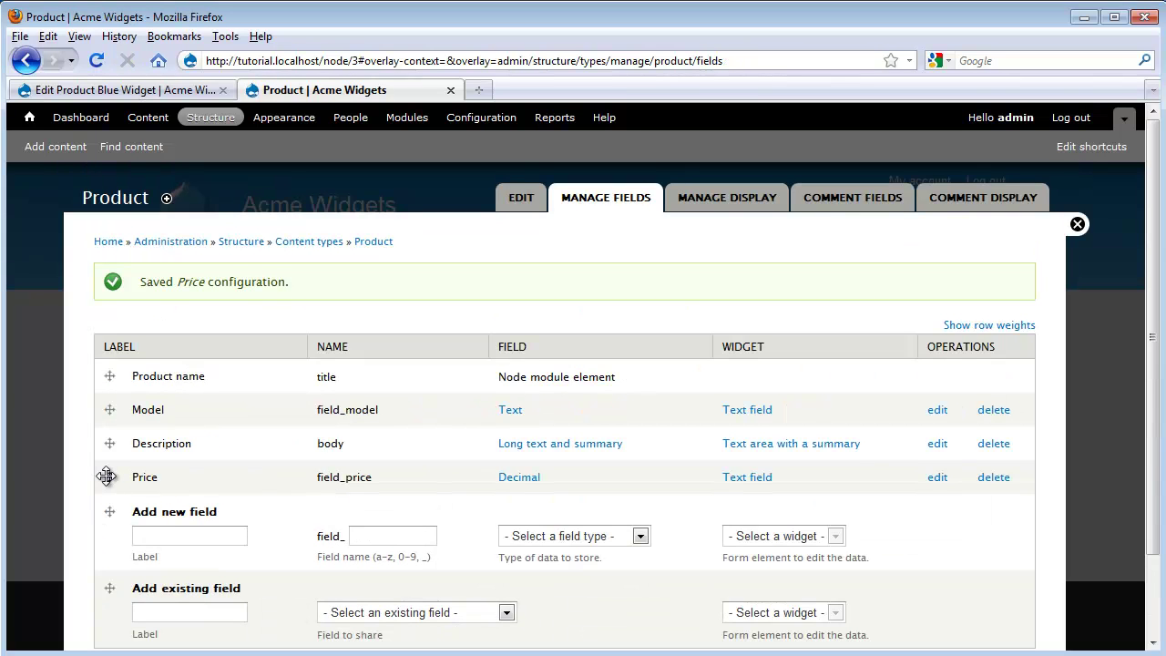
Drag the Price field above Description in the Product field list and save the order.
{"action": "left_click_drag", "start_coordinate": [107, 475], "coordinate": [110, 443]}
{"action": "scroll", "coordinate": [399, 469], "scroll_direction": "down", "scroll_amount": 3}
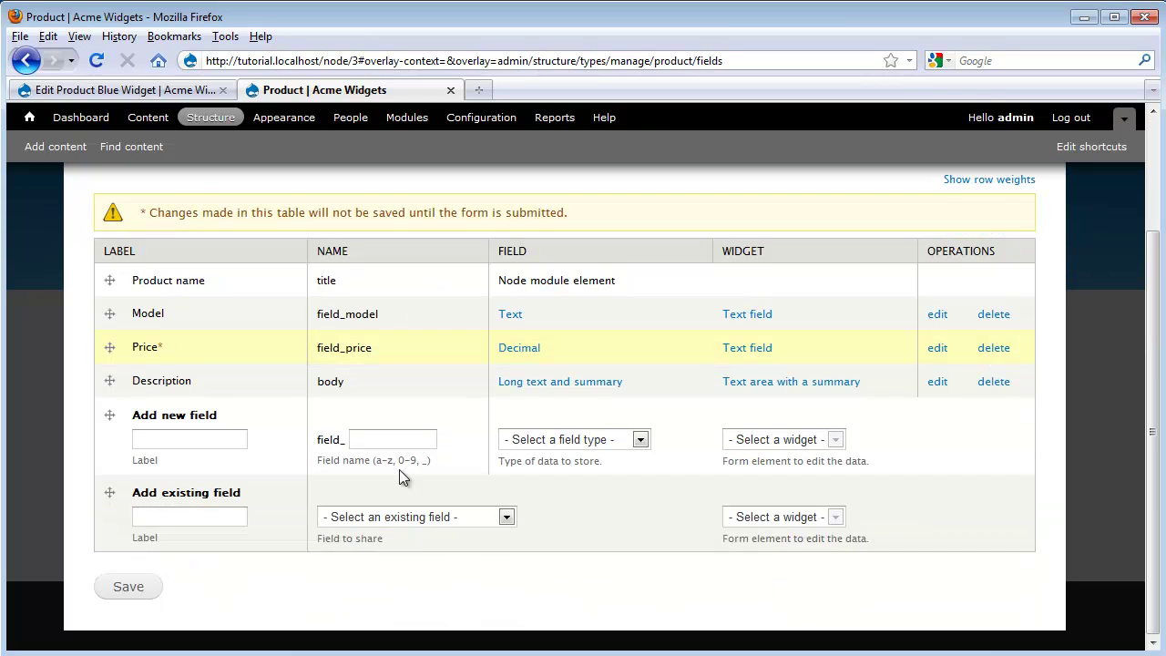
{"action": "left_click", "coordinate": [147, 586]}
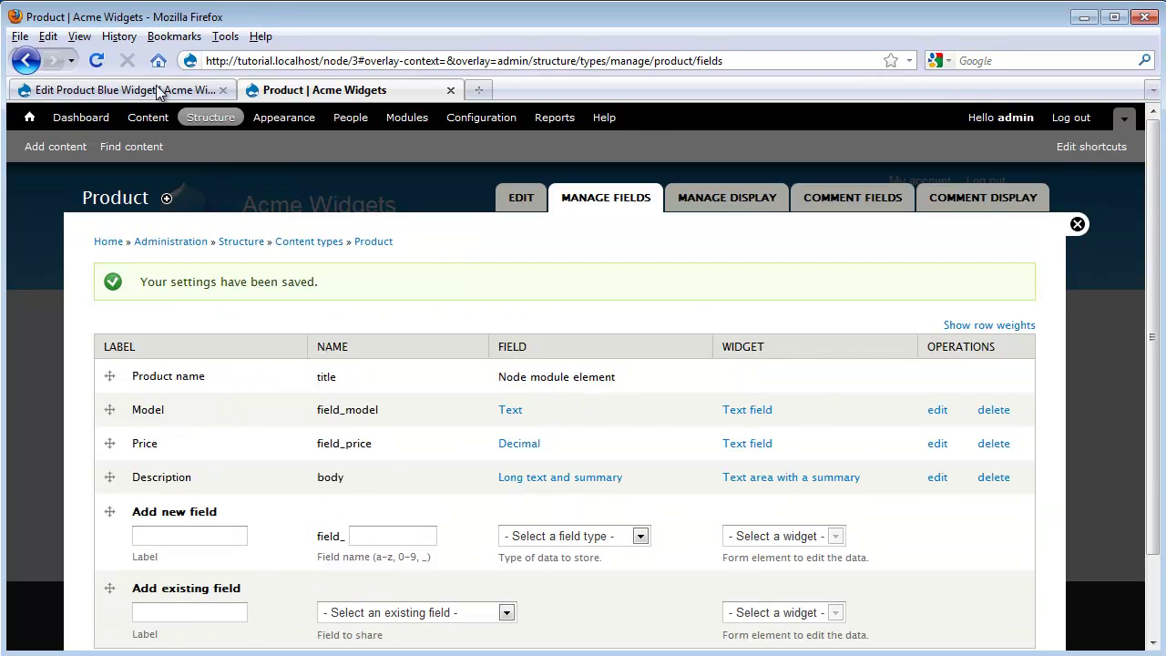
On the reloaded Blue Widget edit form, enter price 26.00 and save the product.
{"action": "left_click", "coordinate": [142, 90]}
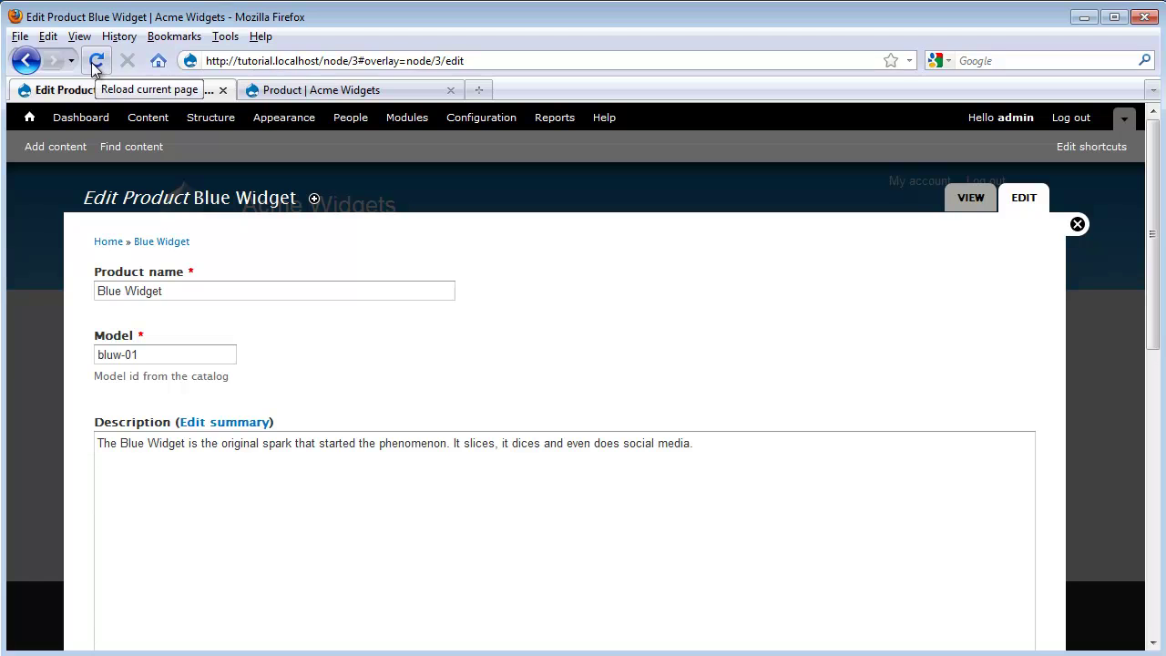
{"action": "left_click", "coordinate": [94, 62]}
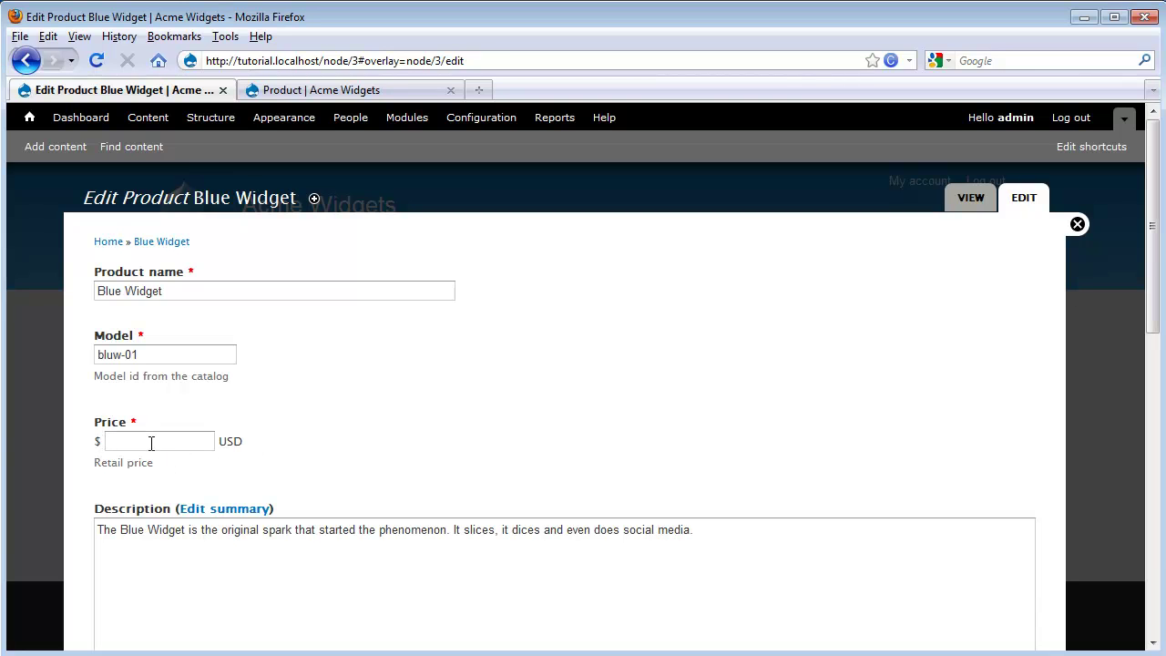
{"action": "left_click", "coordinate": [147, 440]}
{"action": "type", "text": "26.00"}
{"action": "scroll", "coordinate": [422, 361], "scroll_direction": "down", "scroll_amount": 10}
{"action": "left_click", "coordinate": [134, 590]}
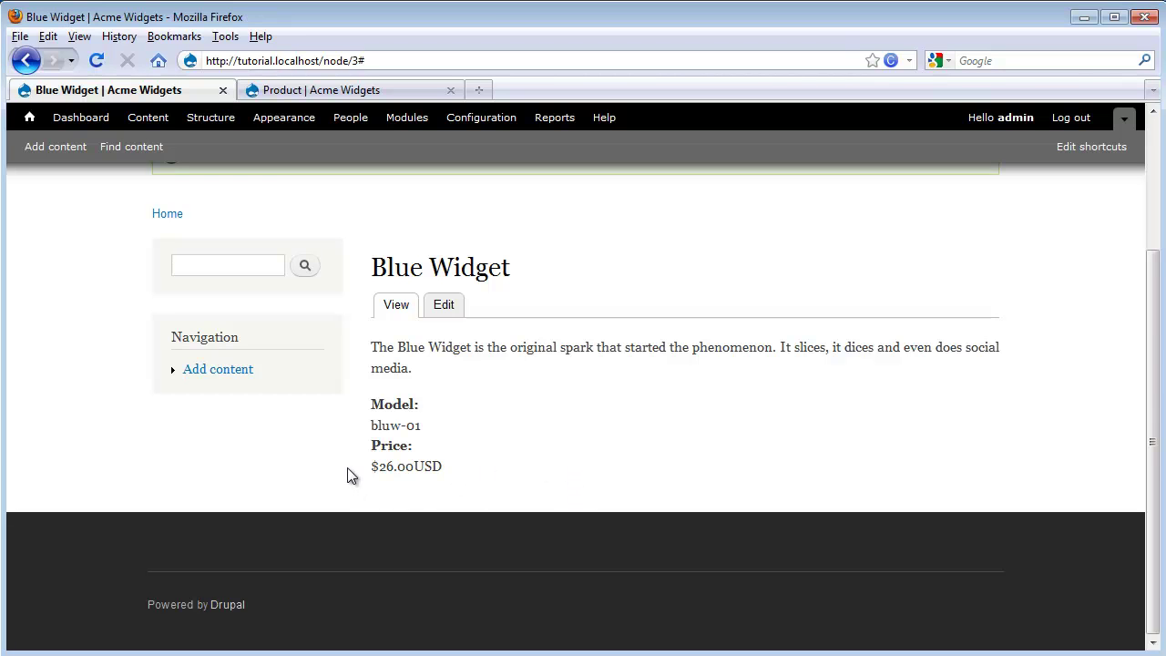
In the Product's Manage Display, set Model and Price labels to Inline, move Description below Price, and save.
{"action": "left_click", "coordinate": [305, 94]}
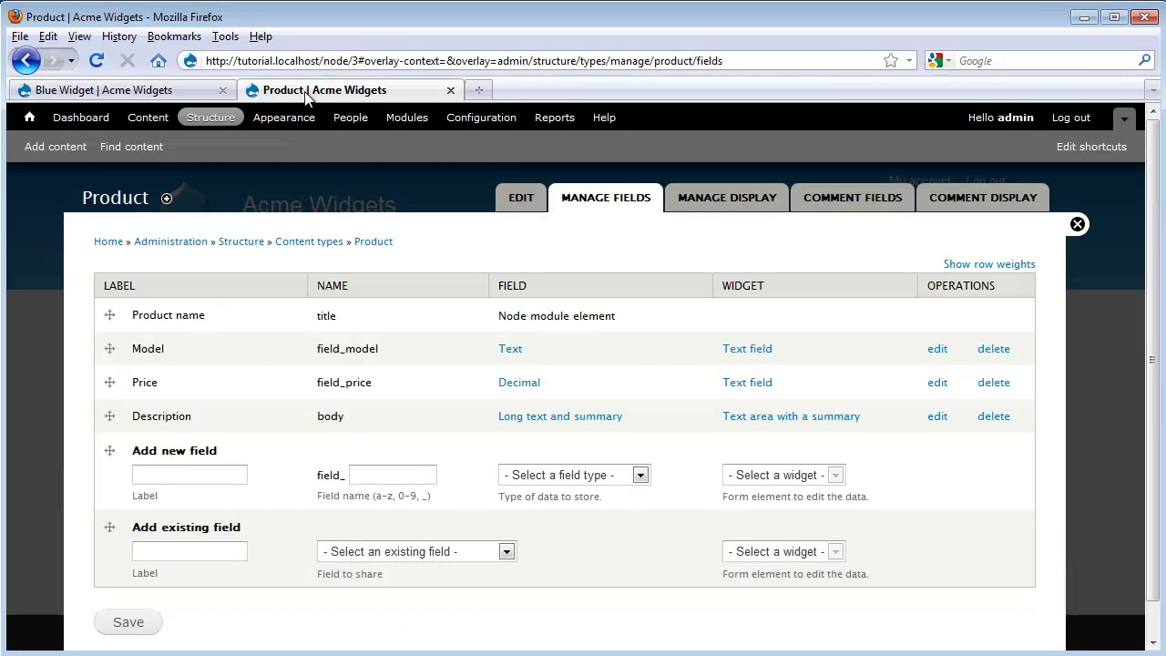
{"action": "left_click", "coordinate": [731, 203]}
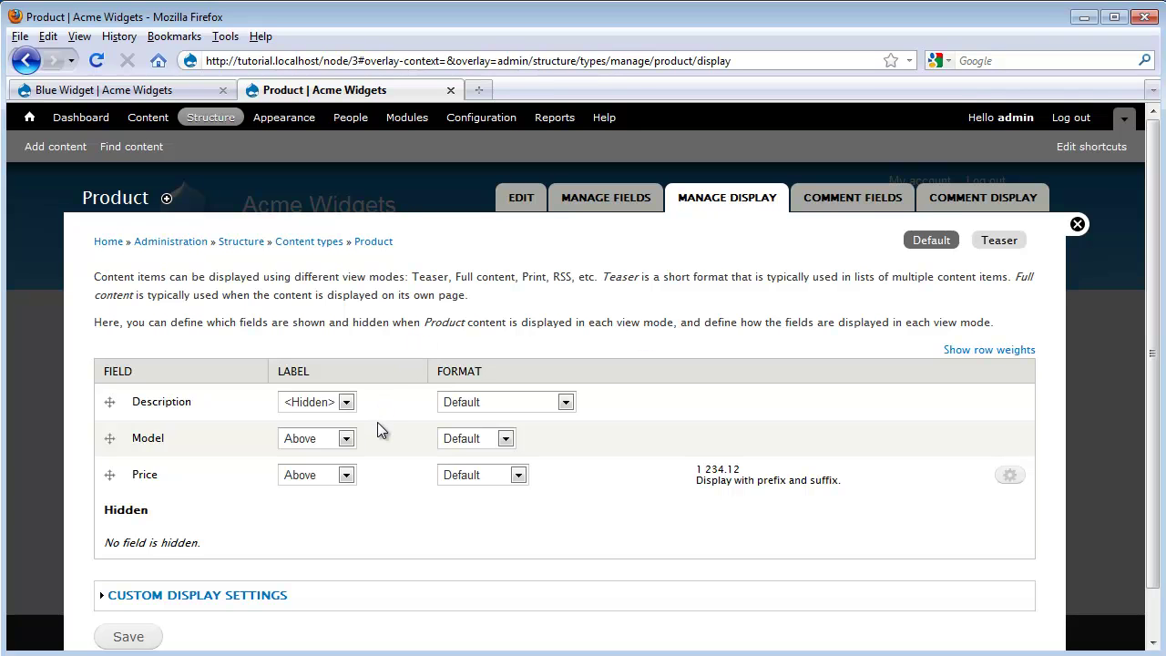
{"action": "left_click", "coordinate": [346, 438]}
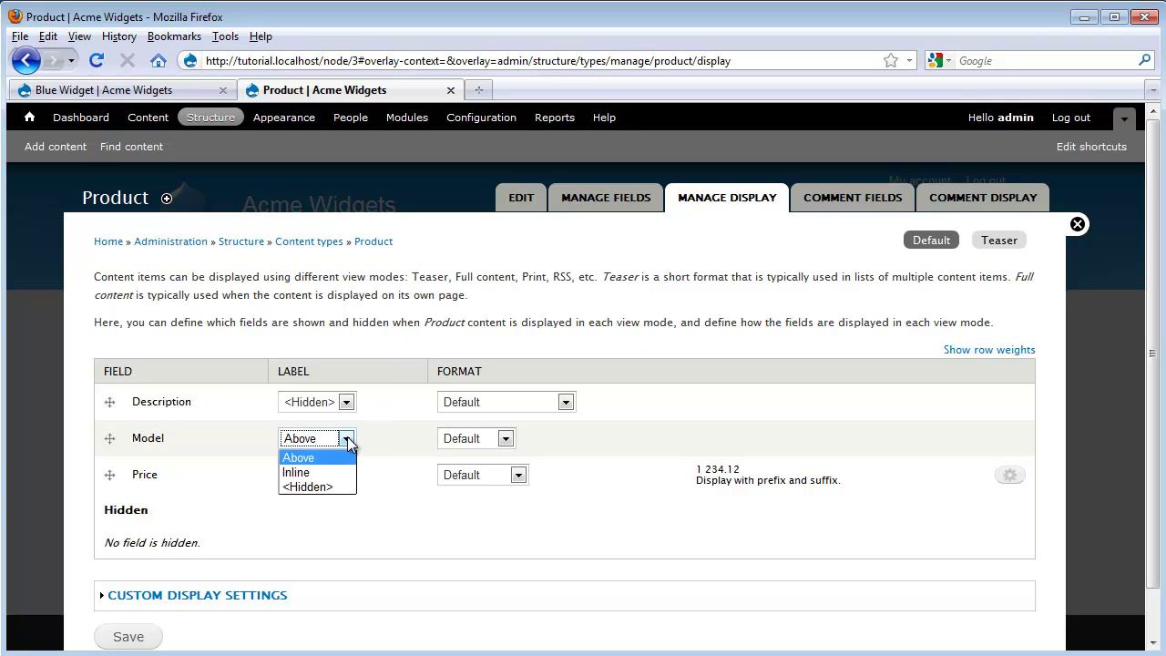
{"action": "left_click", "coordinate": [305, 472]}
{"action": "left_click", "coordinate": [346, 475]}
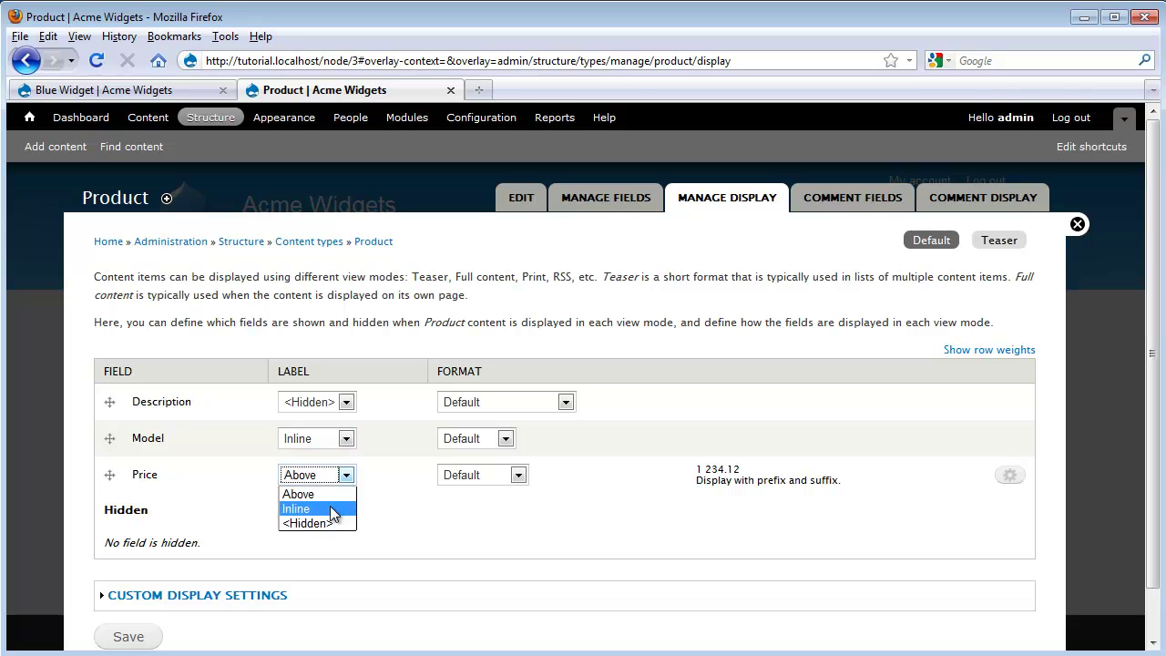
{"action": "left_click", "coordinate": [299, 508]}
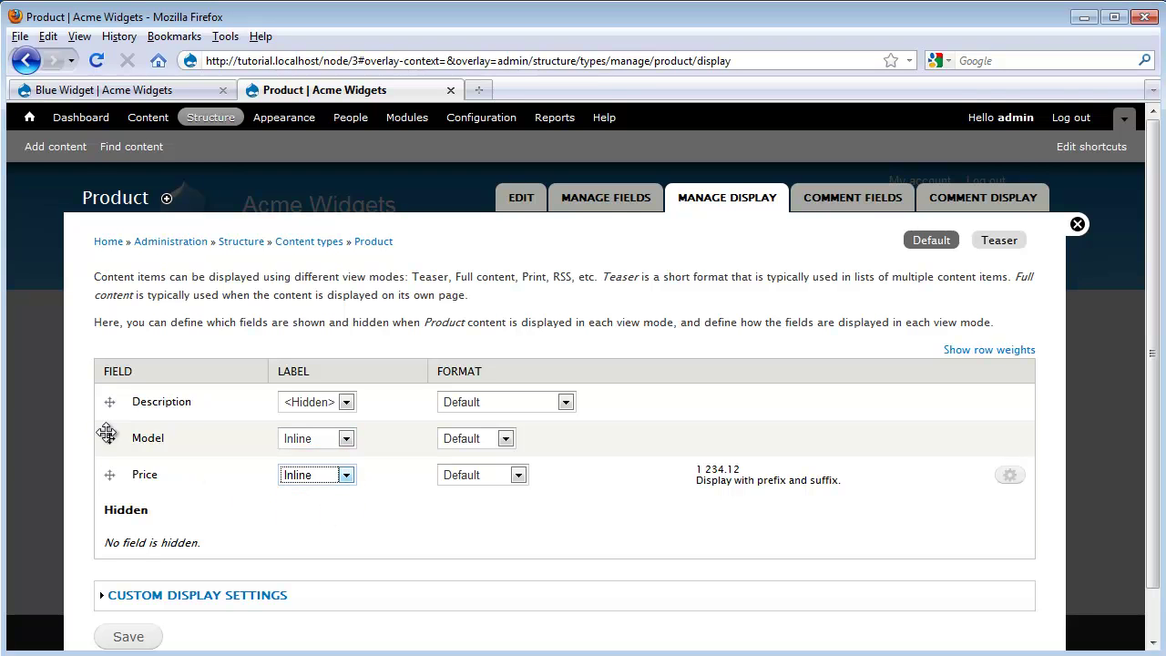
{"action": "left_click_drag", "start_coordinate": [109, 402], "coordinate": [96, 471]}
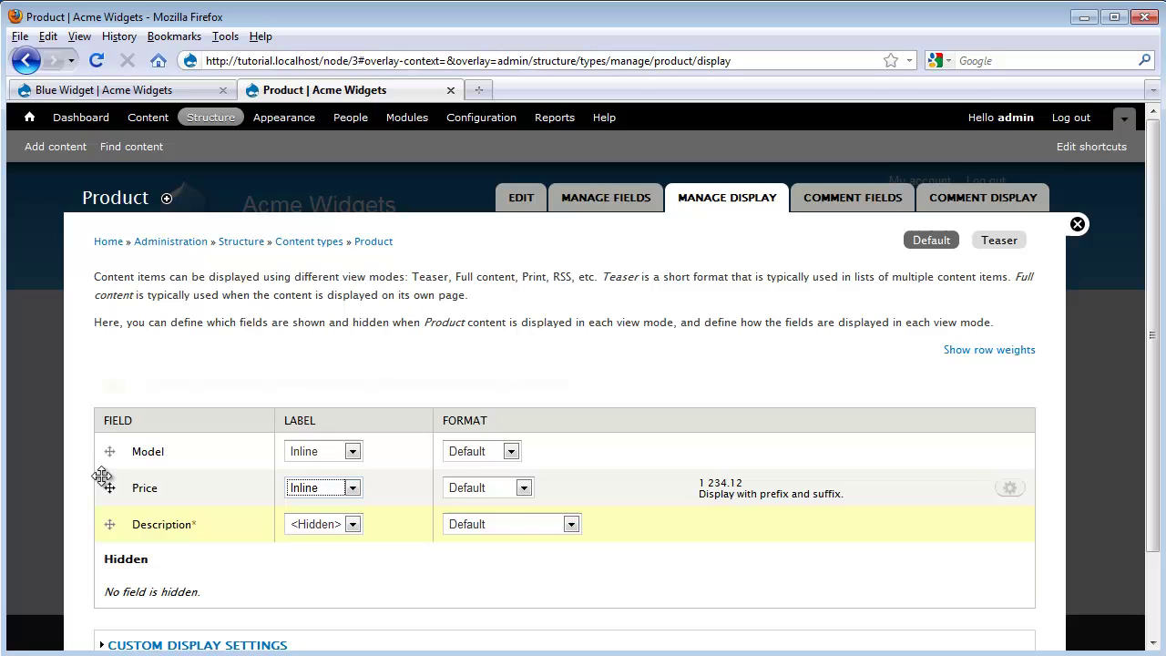
{"action": "scroll", "coordinate": [228, 545], "scroll_direction": "down", "scroll_amount": 2}
{"action": "left_click", "coordinate": [128, 586]}
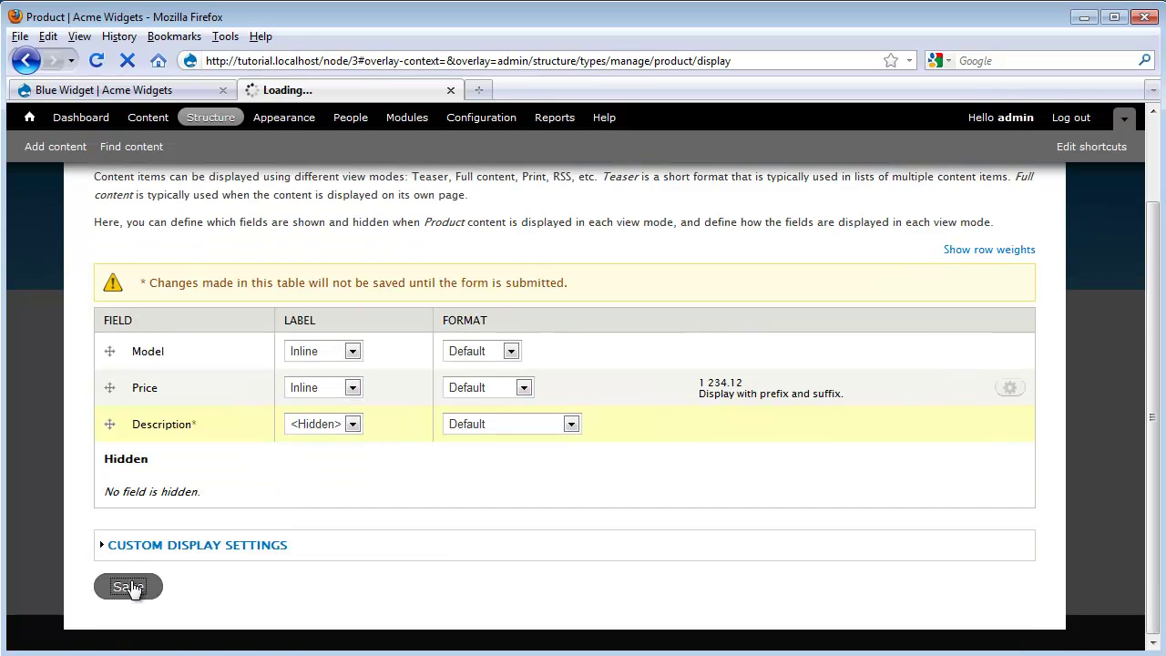
Reload the Blue Widget product page to see Model bluw-01 and Price $26.00USD inline.
{"action": "left_click", "coordinate": [128, 90]}
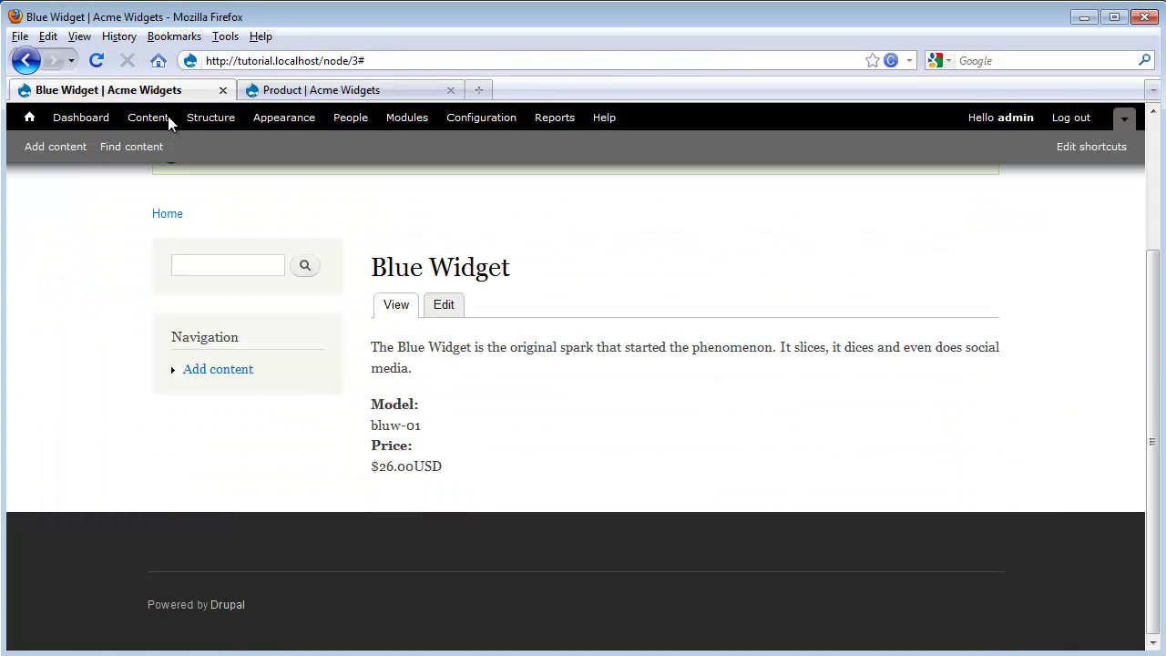
{"action": "left_click", "coordinate": [97, 60]}
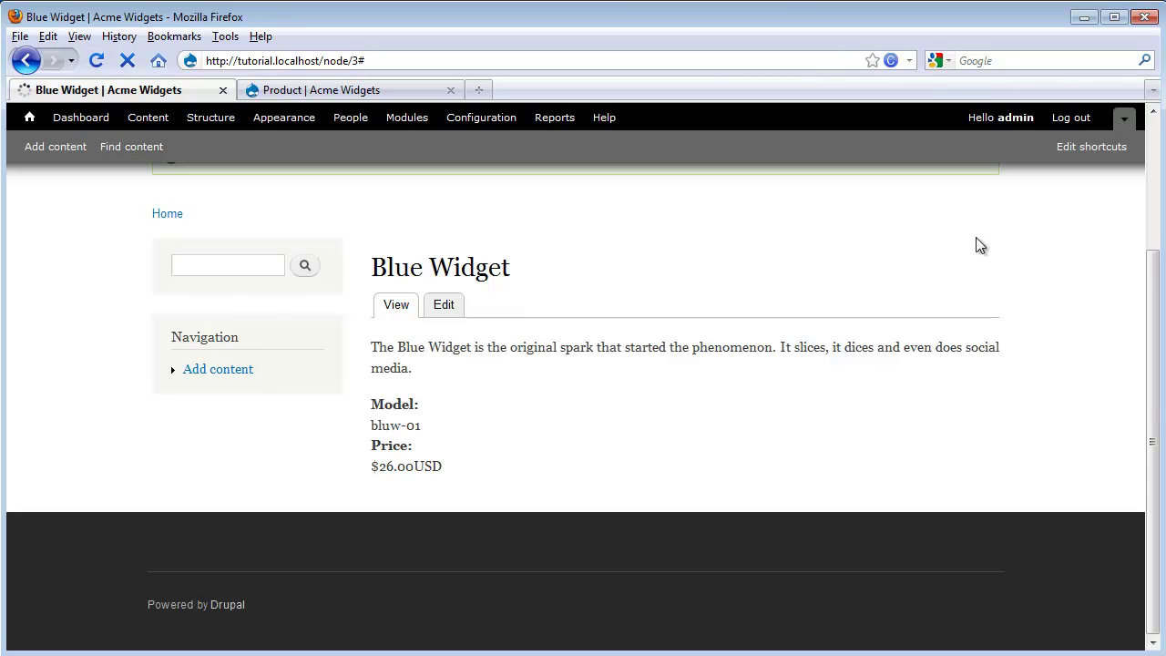